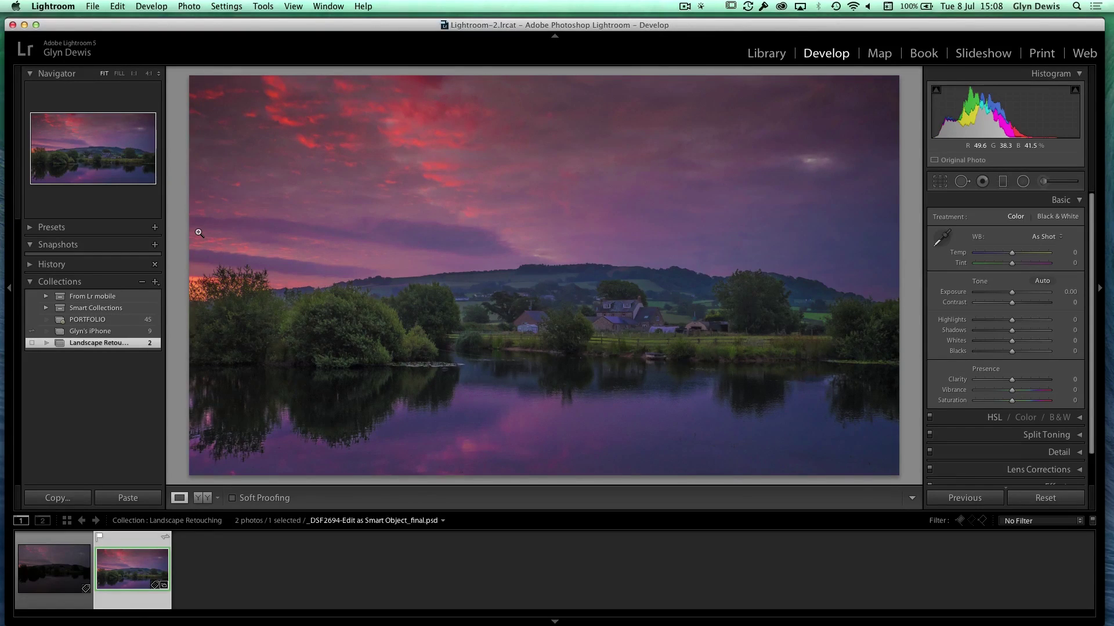
Show the dark unedited RAF original enlarged, with only the right Basic panel revealed.
key(Left)
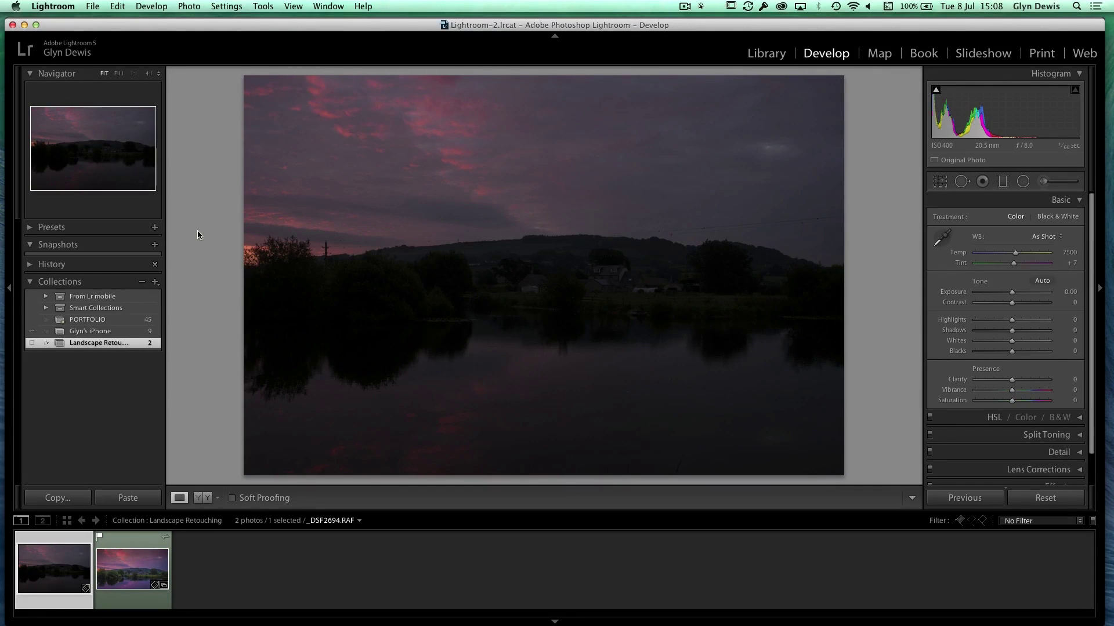
key(shift+Tab)
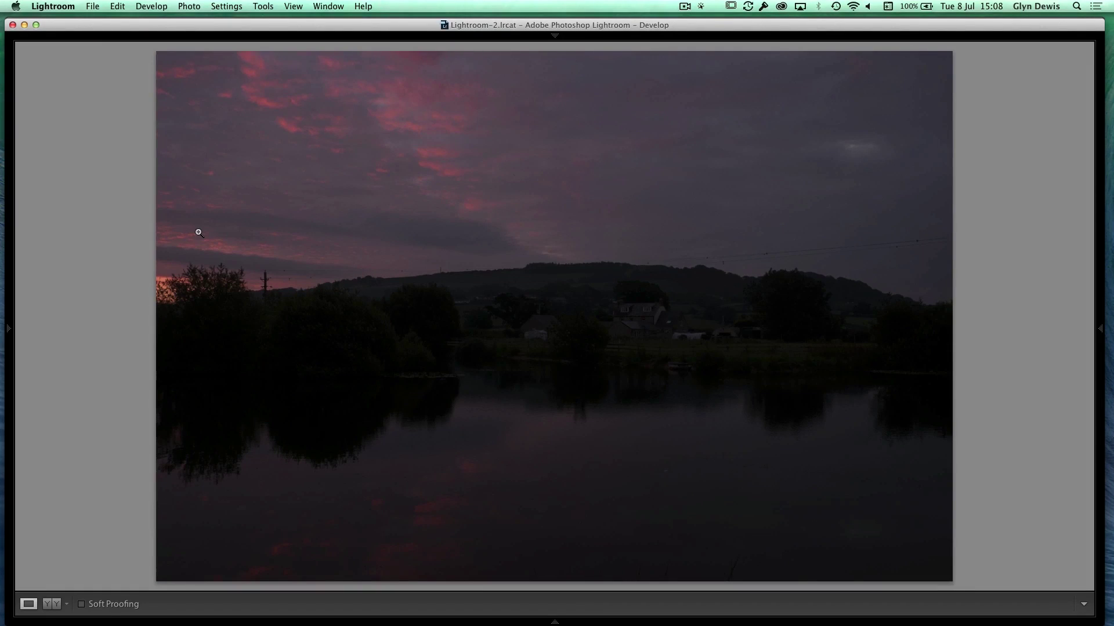
mouse_move(1101, 330)
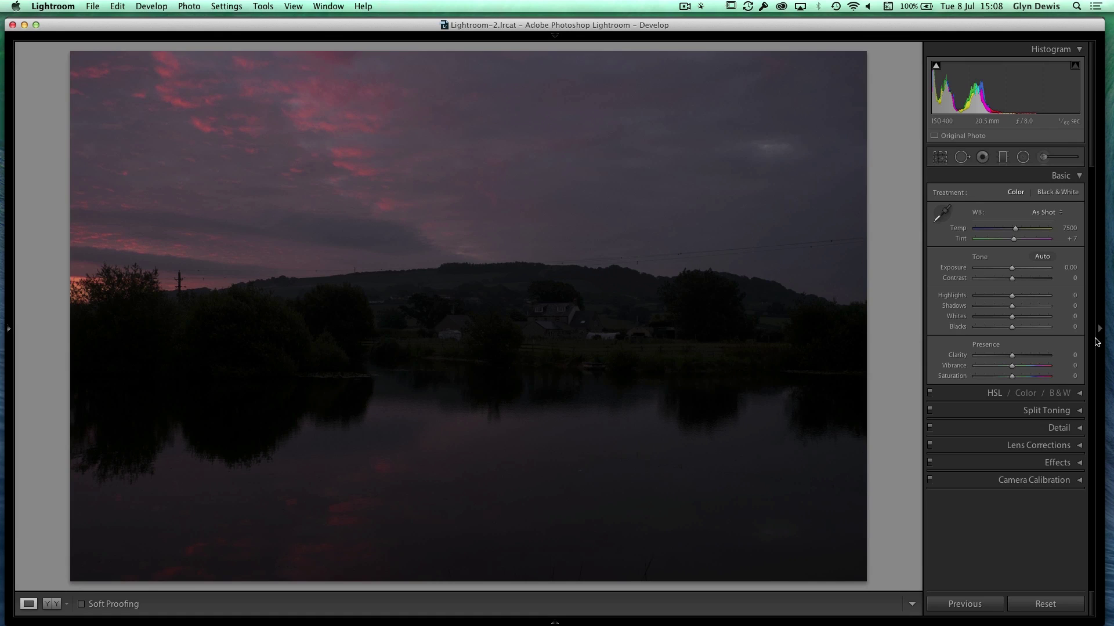
Raise Shadows and Blacks to +100 and pull Highlights down to -100 in the Basic panel.
drag(1013, 305, 1071, 308)
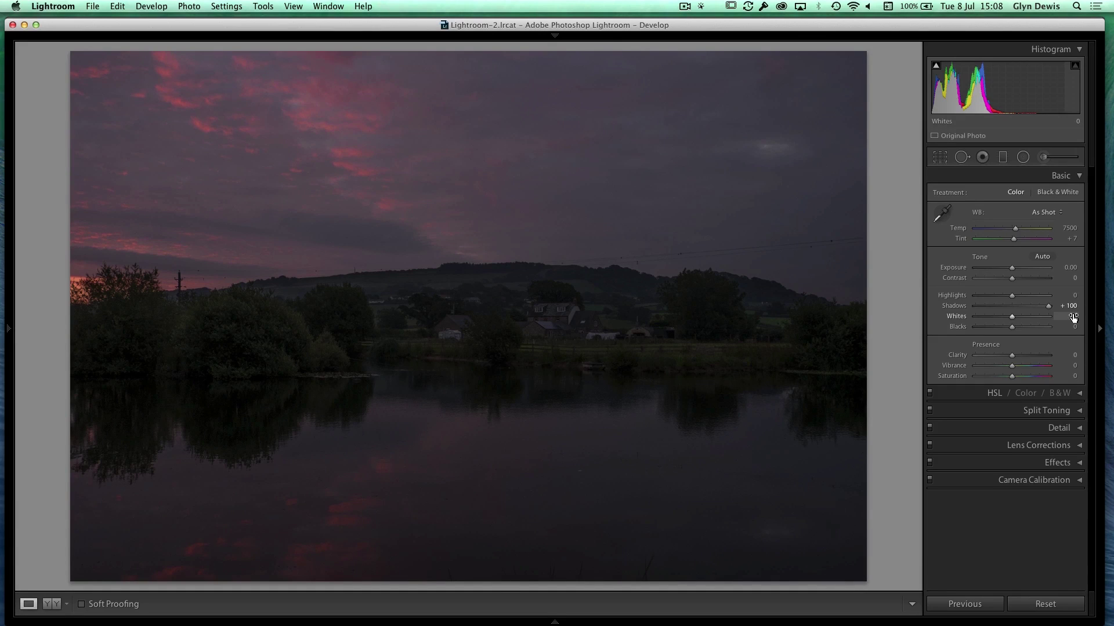
drag(1012, 328, 1051, 329)
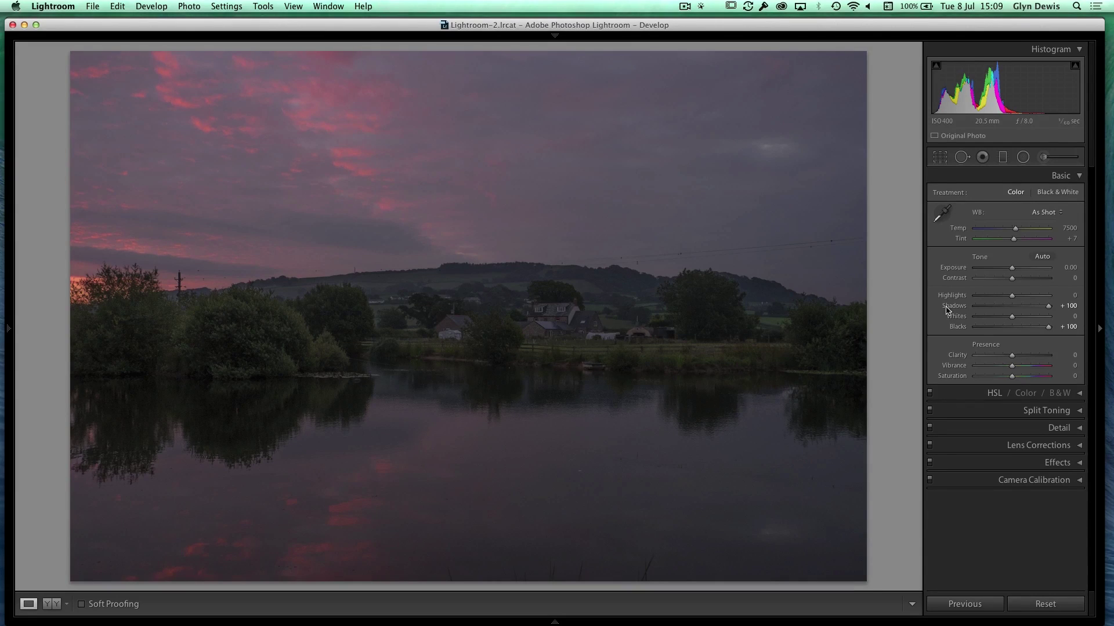
drag(1012, 297, 951, 299)
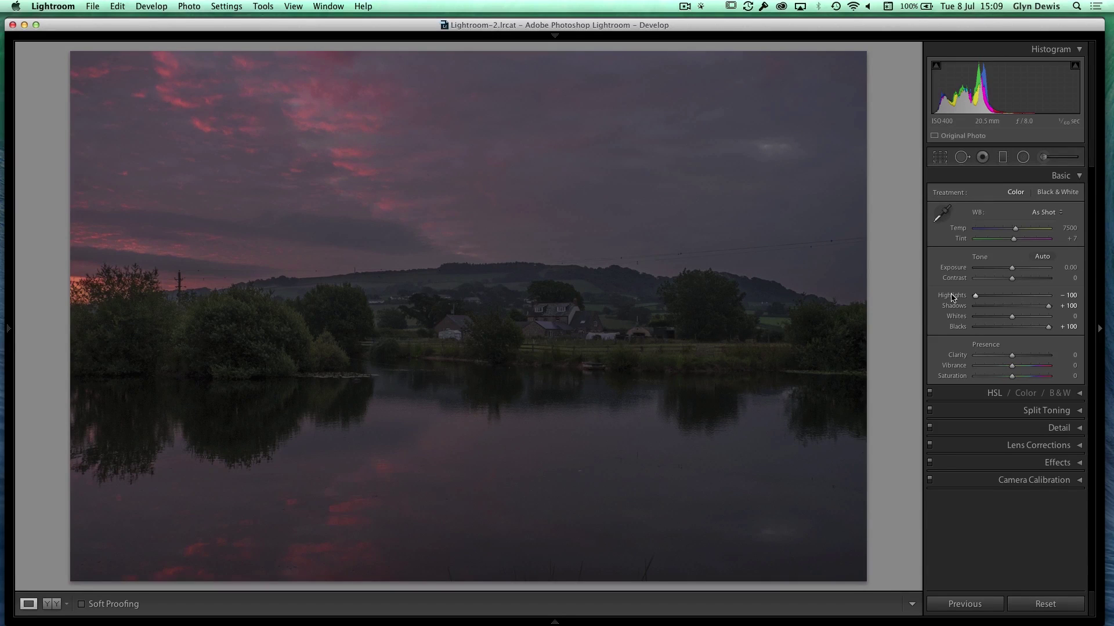
key(backslash)
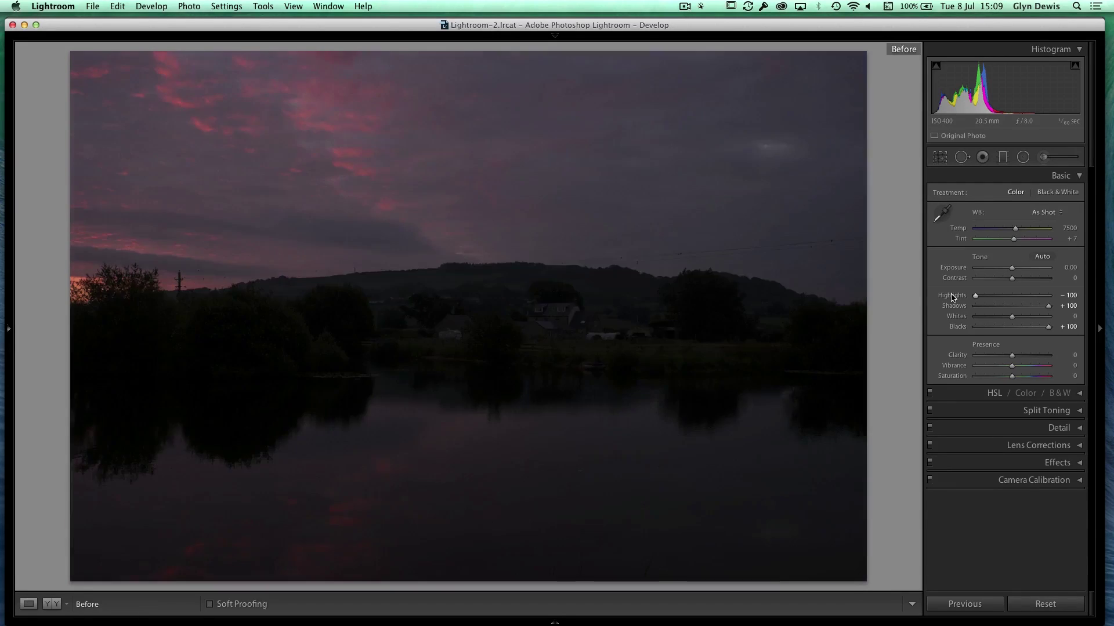
key(backslash)
key(backslash)
key(backslash)
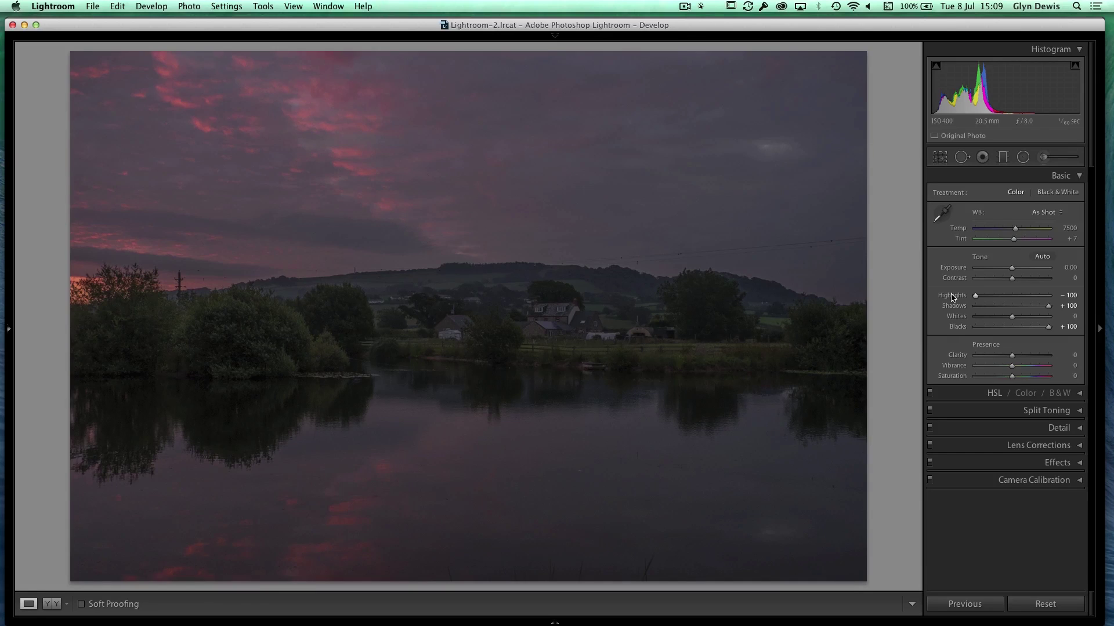
key(backslash)
key(backslash)
key(backslash)
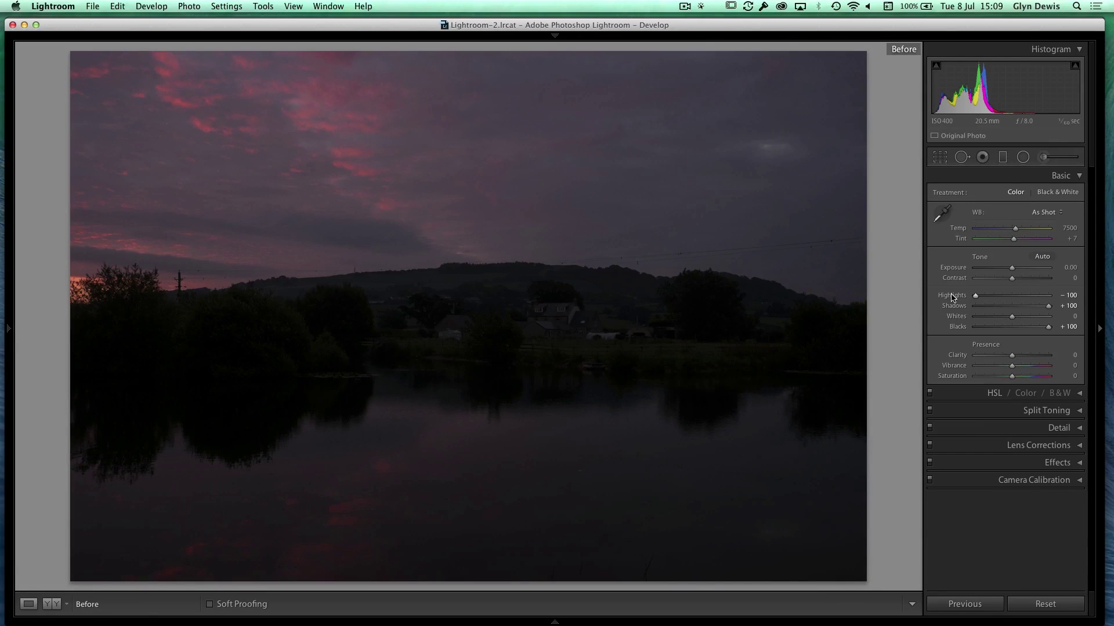
key(backslash)
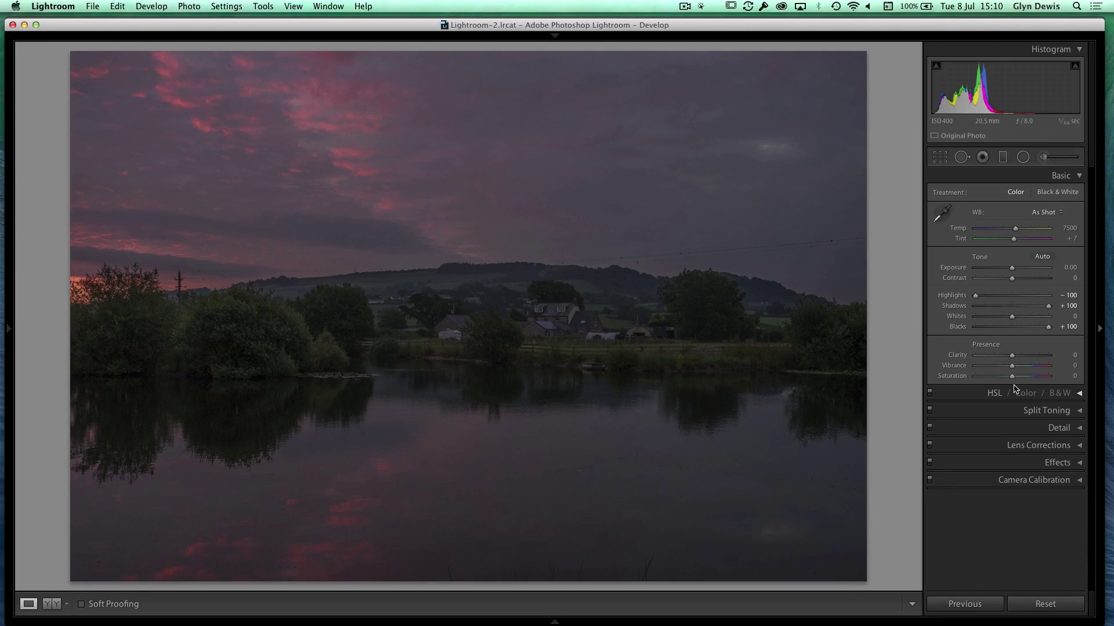
Drag Vibrance up to +85 in the Presence section, leaving Saturation at 0.
drag(1011, 365, 1043, 371)
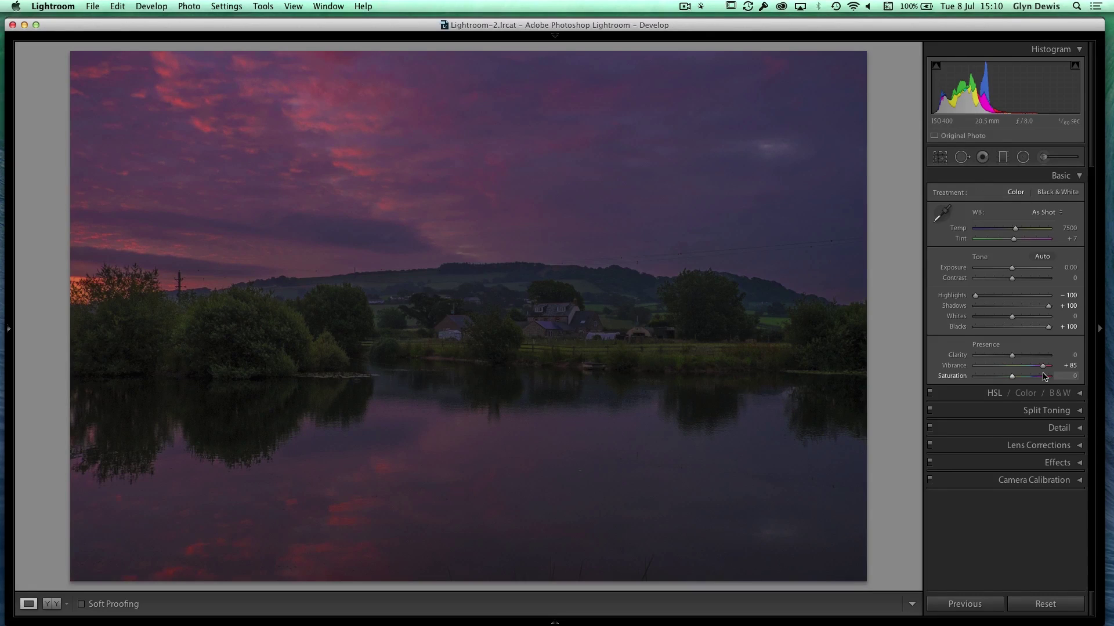
Lay a graduated filter from sky to hills with Temp 12, Tint 4, Contrast 25, Clarity 100.
click(1002, 157)
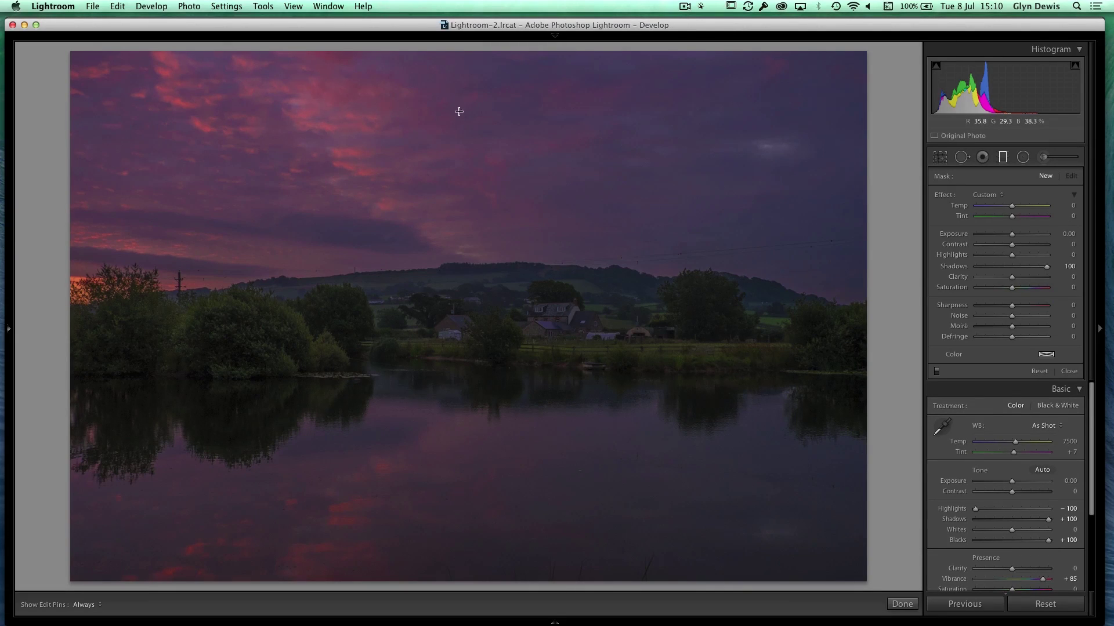
drag(459, 106, 464, 288)
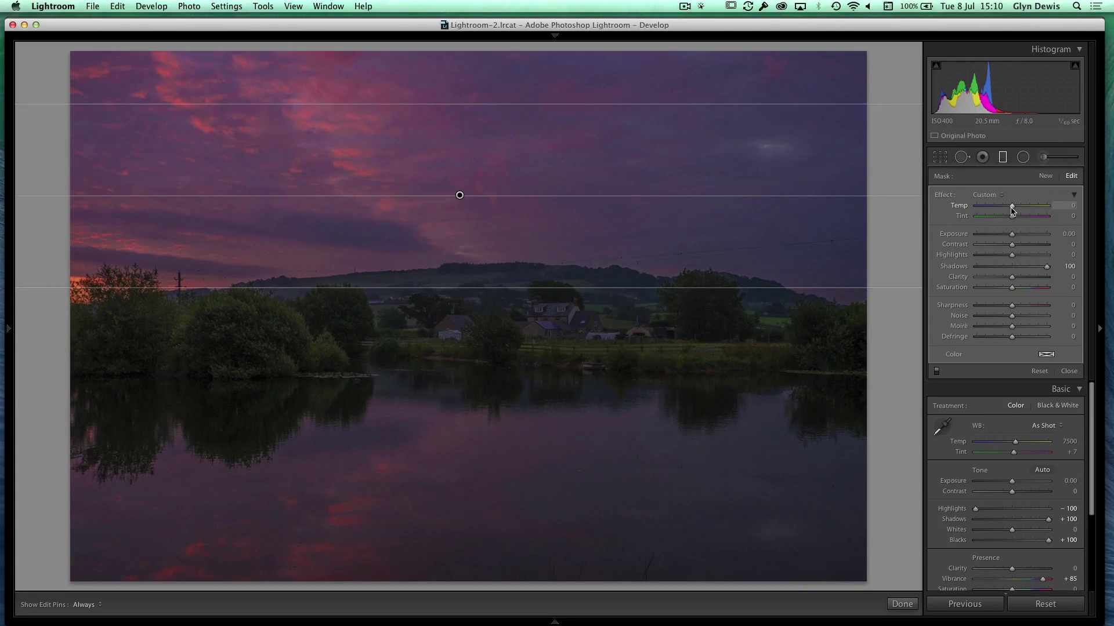
drag(1012, 206, 1015, 206)
drag(1015, 208, 1016, 209)
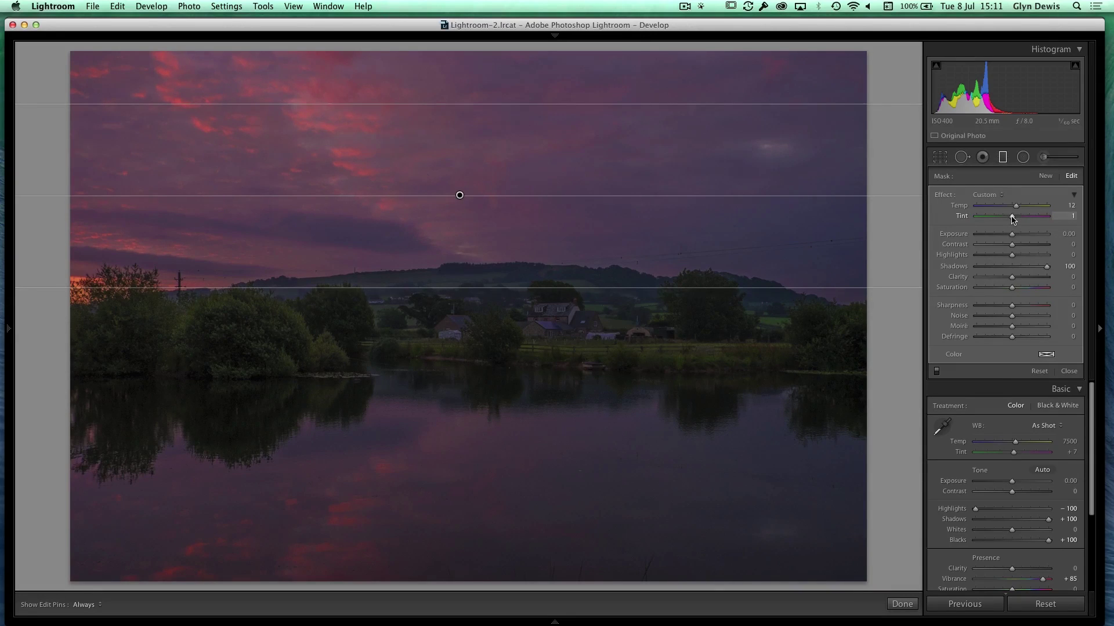
drag(1012, 219, 1014, 220)
drag(1013, 277, 1054, 281)
drag(1012, 247, 1021, 247)
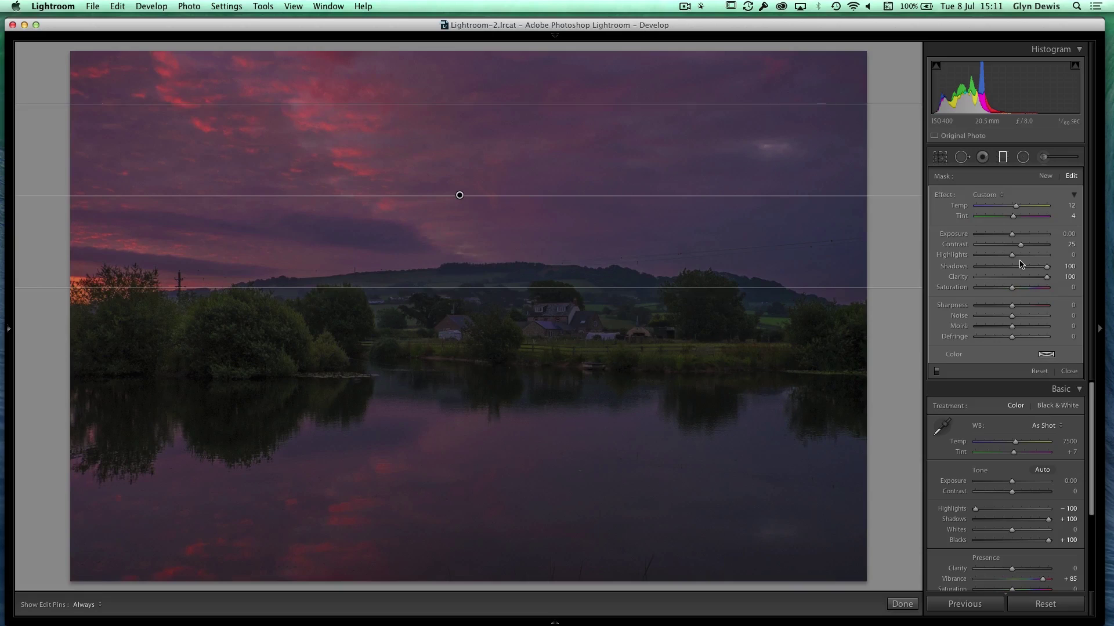
Reset the Adjustment Brush effects to zero and paint a mask across the whole lake, checking its overlay.
click(1041, 157)
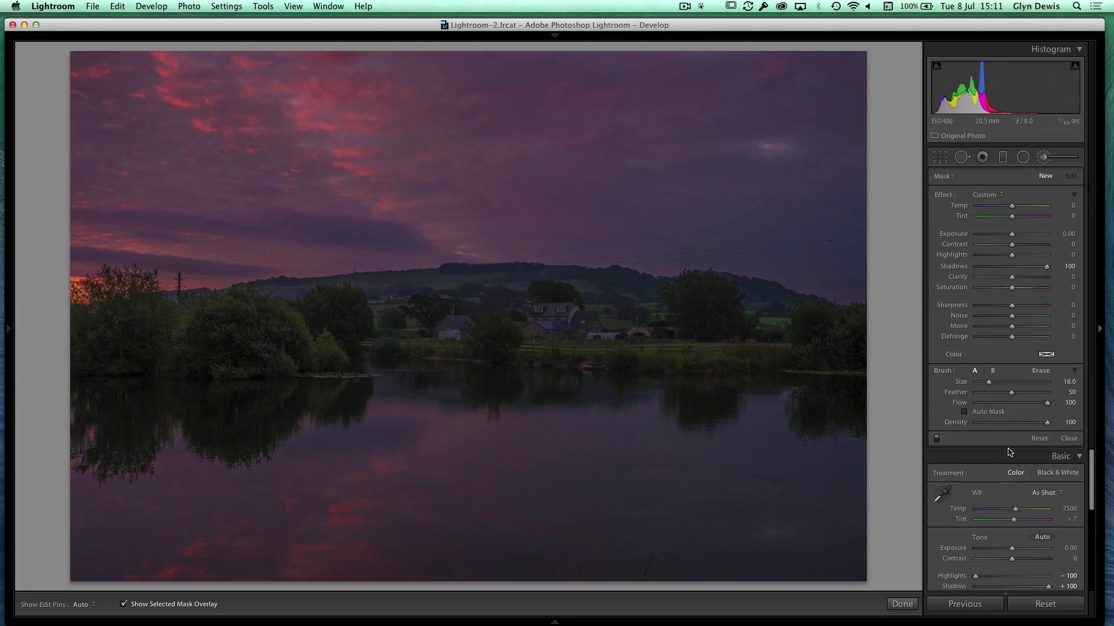
double_click(943, 195)
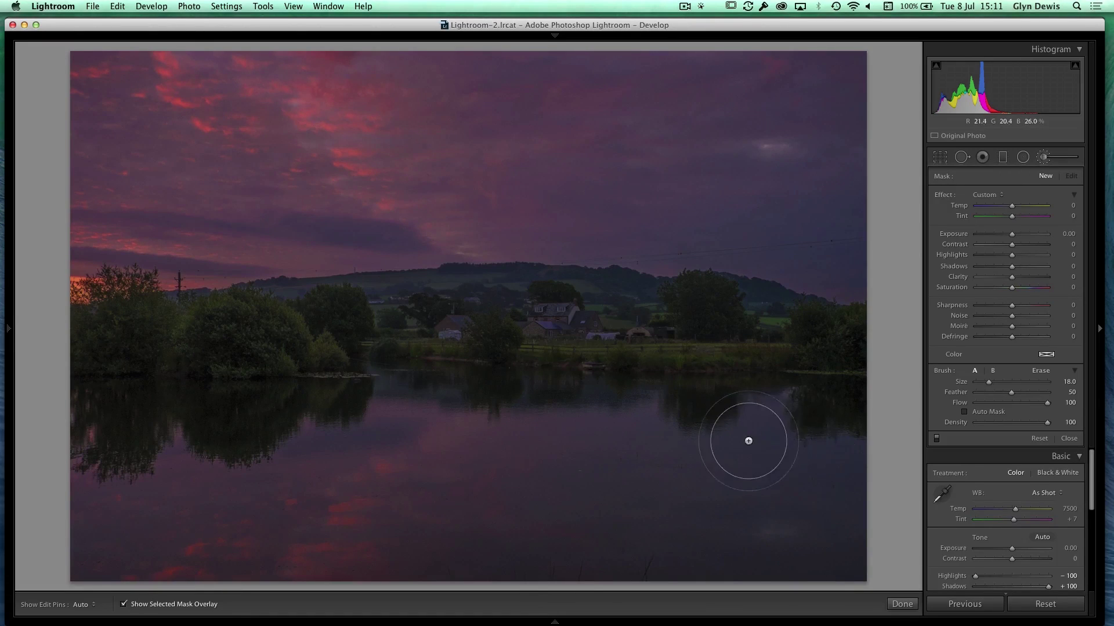
key(h)
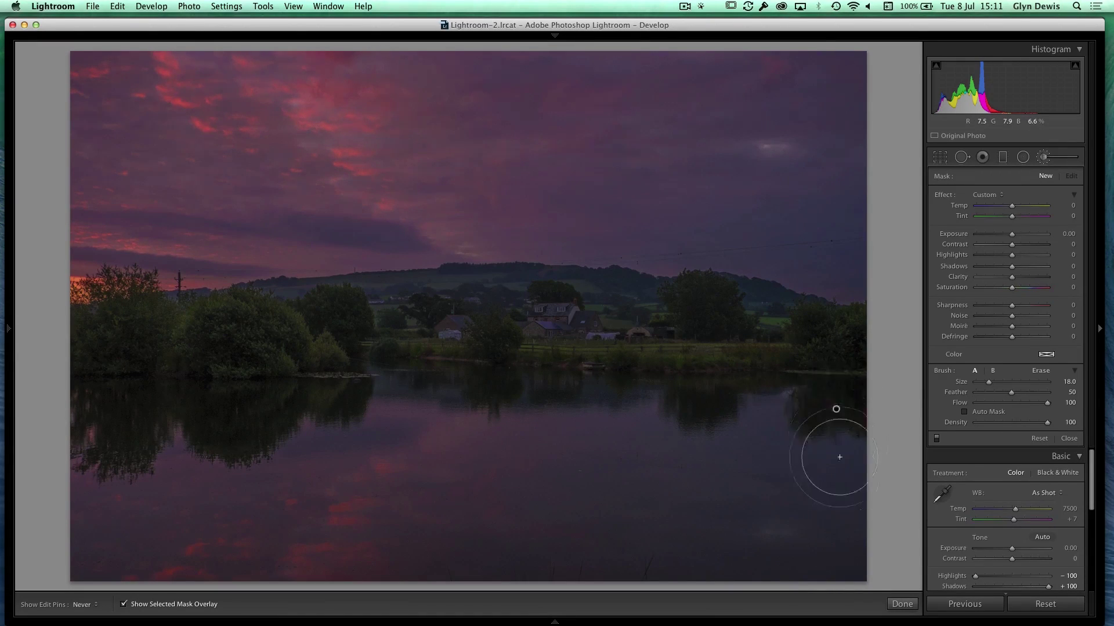
mouse_move(830, 522)
mouse_down()
mouse_move(795, 428)
mouse_move(428, 416)
mouse_move(116, 427)
mouse_move(82, 522)
mouse_move(391, 542)
mouse_move(194, 490)
mouse_move(729, 485)
mouse_move(542, 520)
mouse_move(759, 553)
mouse_move(341, 506)
mouse_move(174, 467)
mouse_move(135, 540)
mouse_up()
key(h)
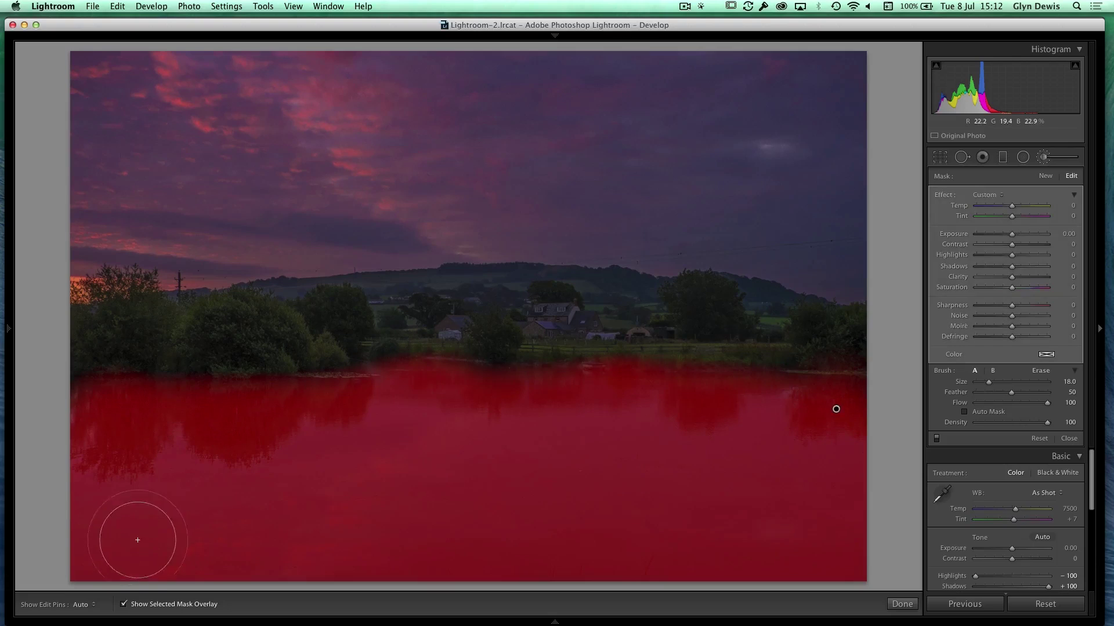
click(124, 604)
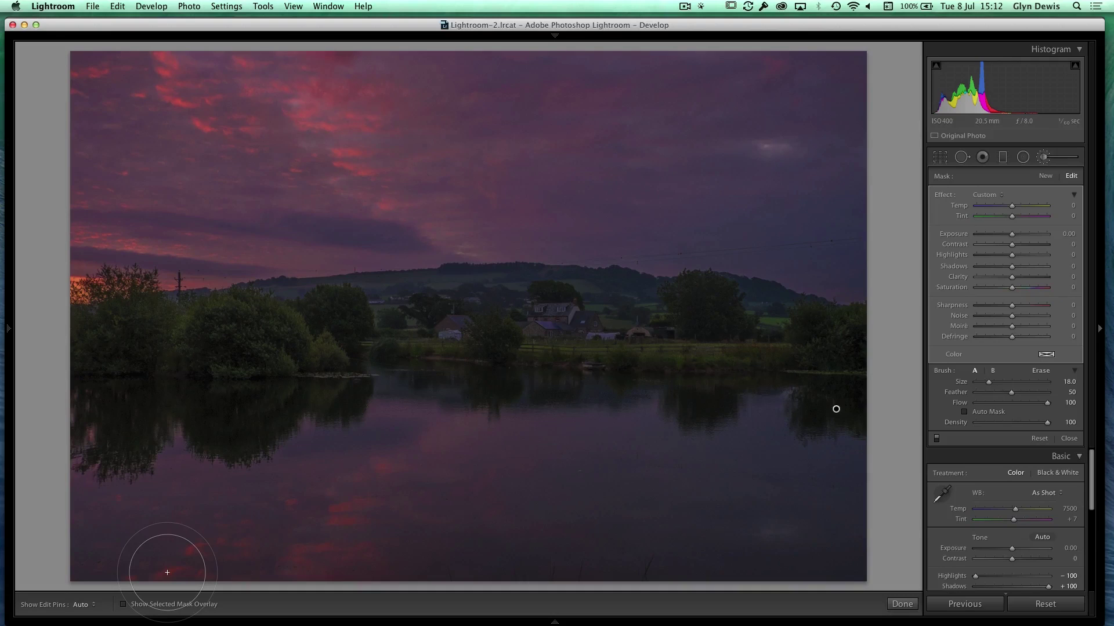
key(o)
key(o)
Give the lake mask Clarity 70, Contrast 19, Temp -11 and Tint 9.
drag(1012, 278, 1037, 280)
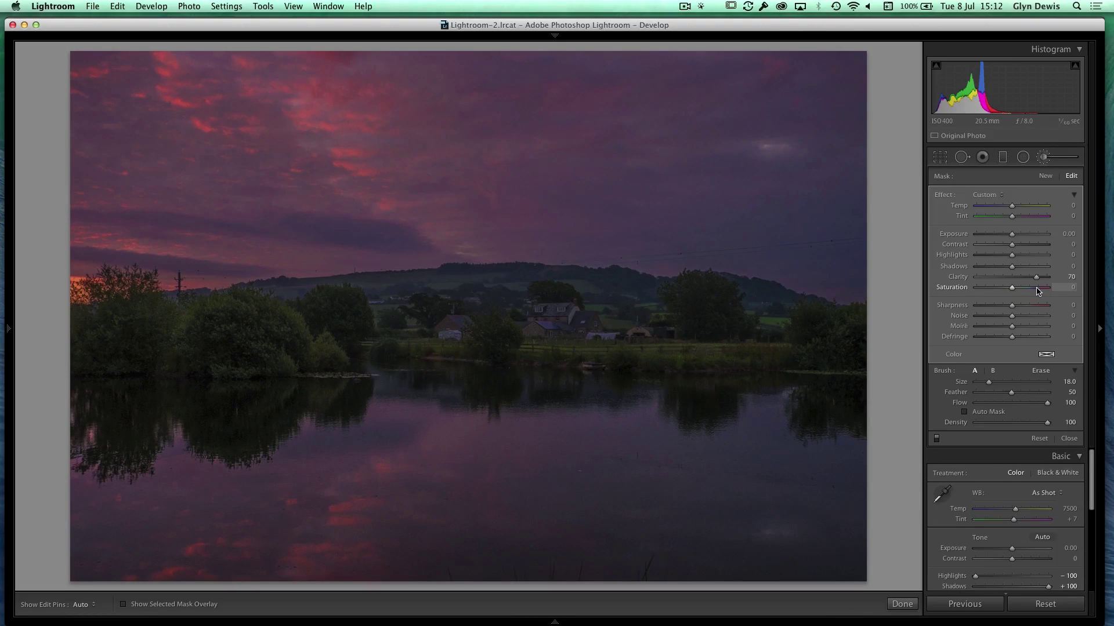
drag(1012, 245, 1018, 248)
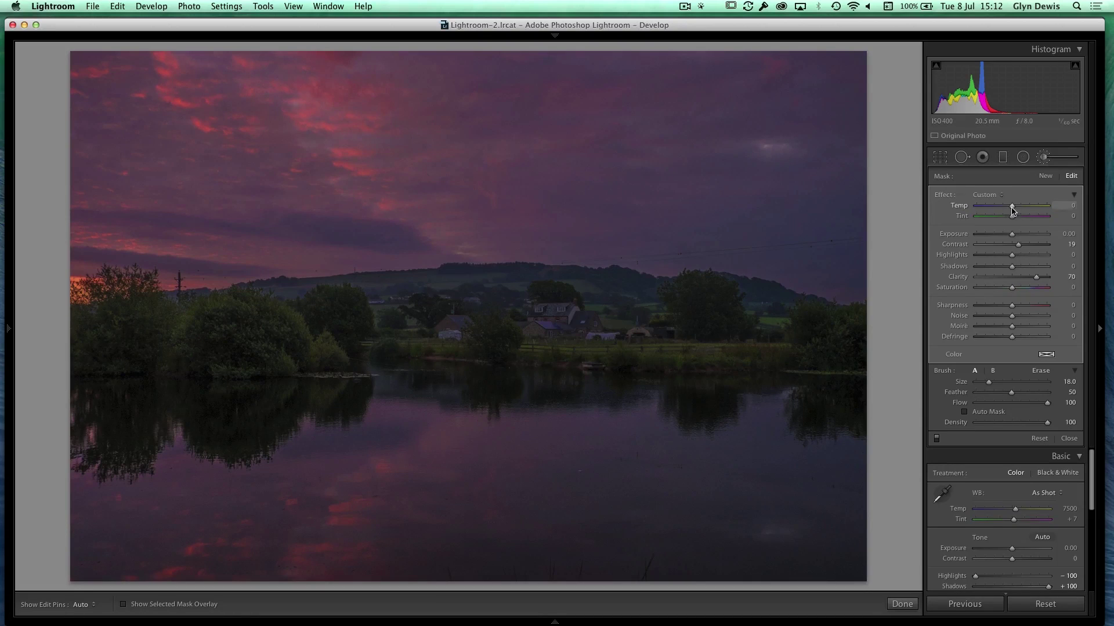
drag(1012, 207, 1010, 208)
drag(1007, 207, 1016, 219)
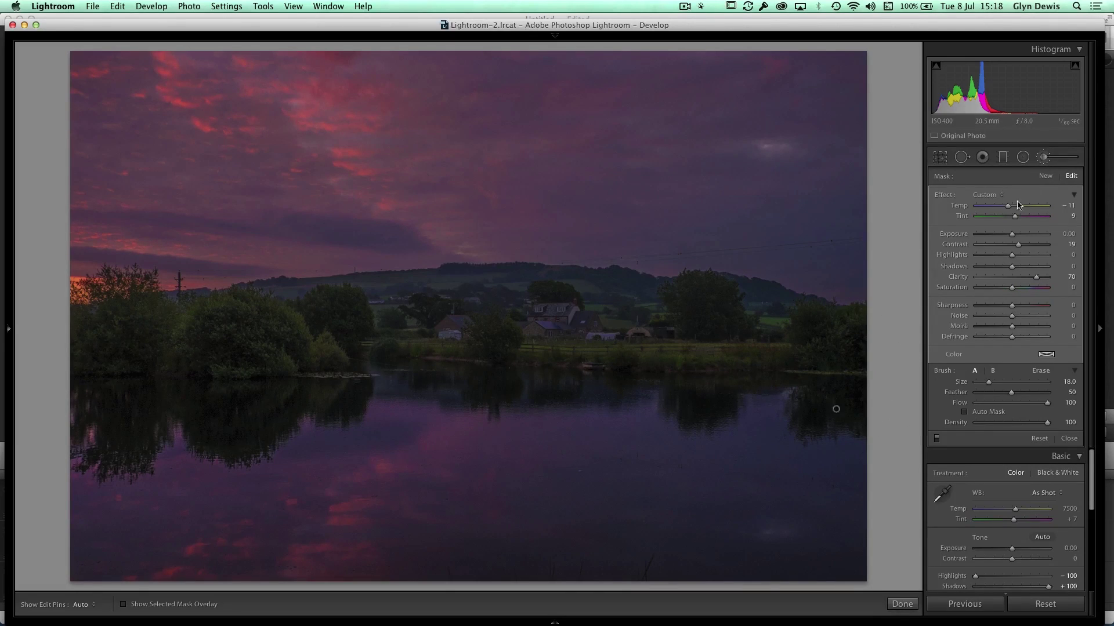
click(1044, 177)
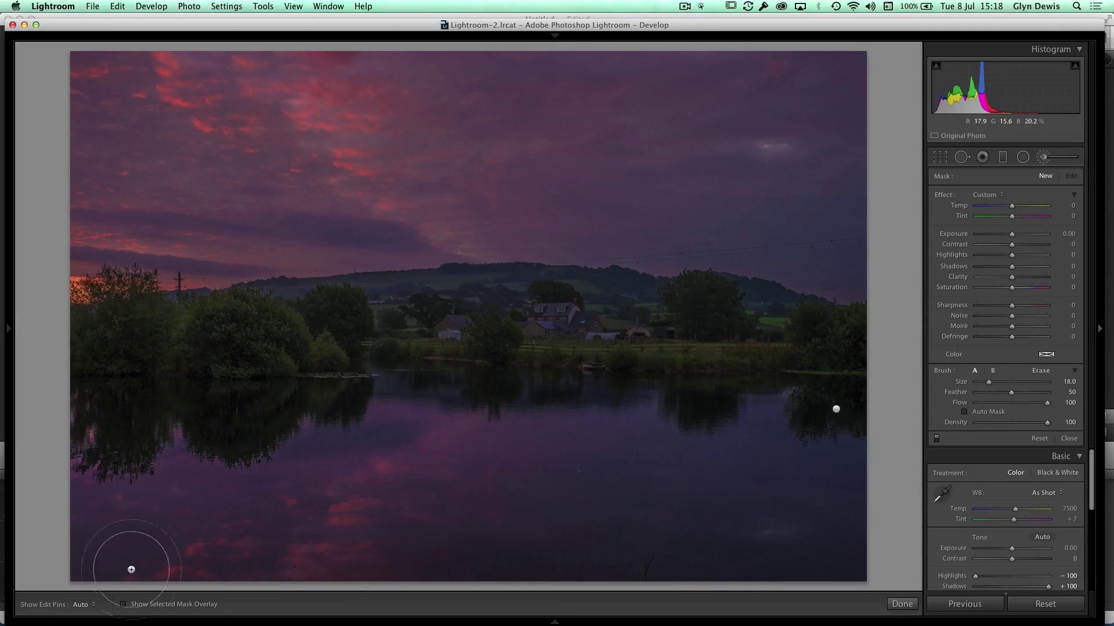
Paint an Auto Mask brush stroke across the trees, hillside, houses and left pond edge.
click(123, 605)
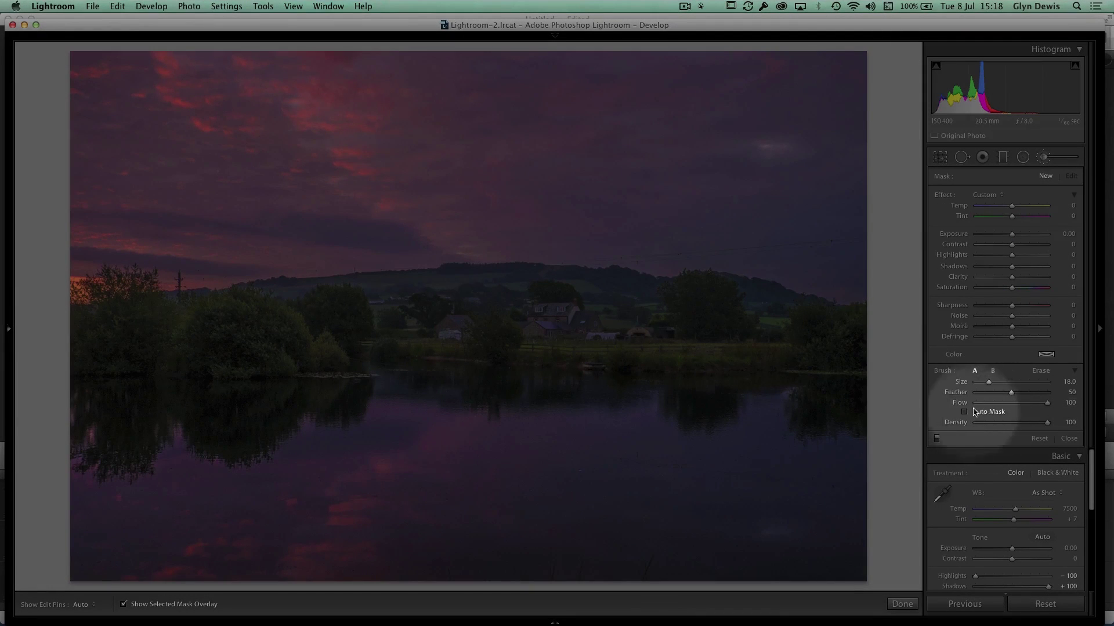
click(964, 413)
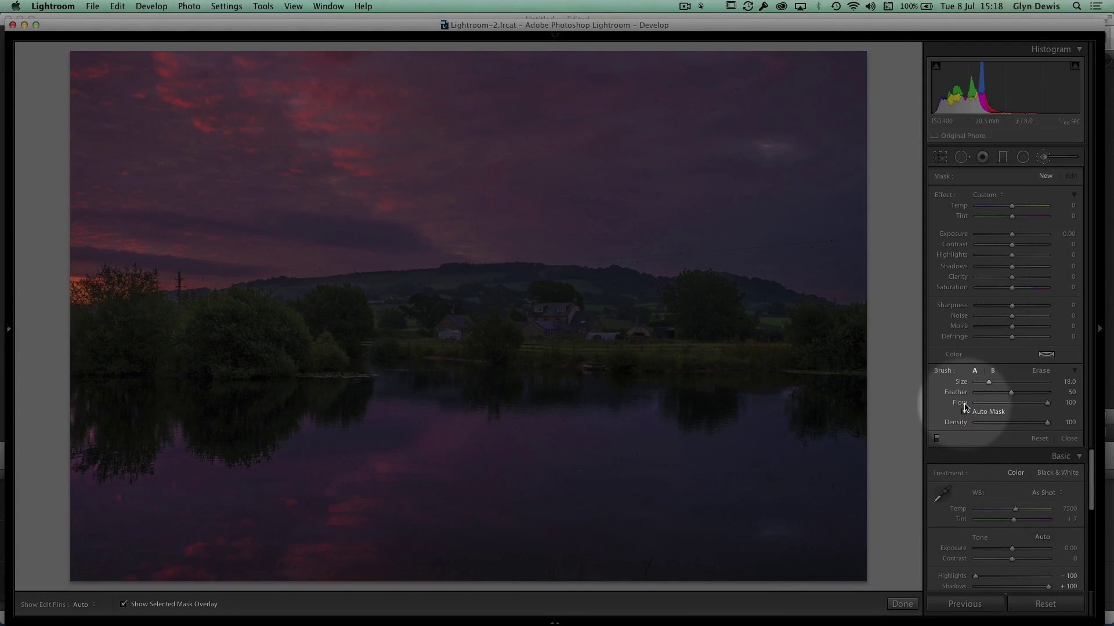
key(alt)
key(h)
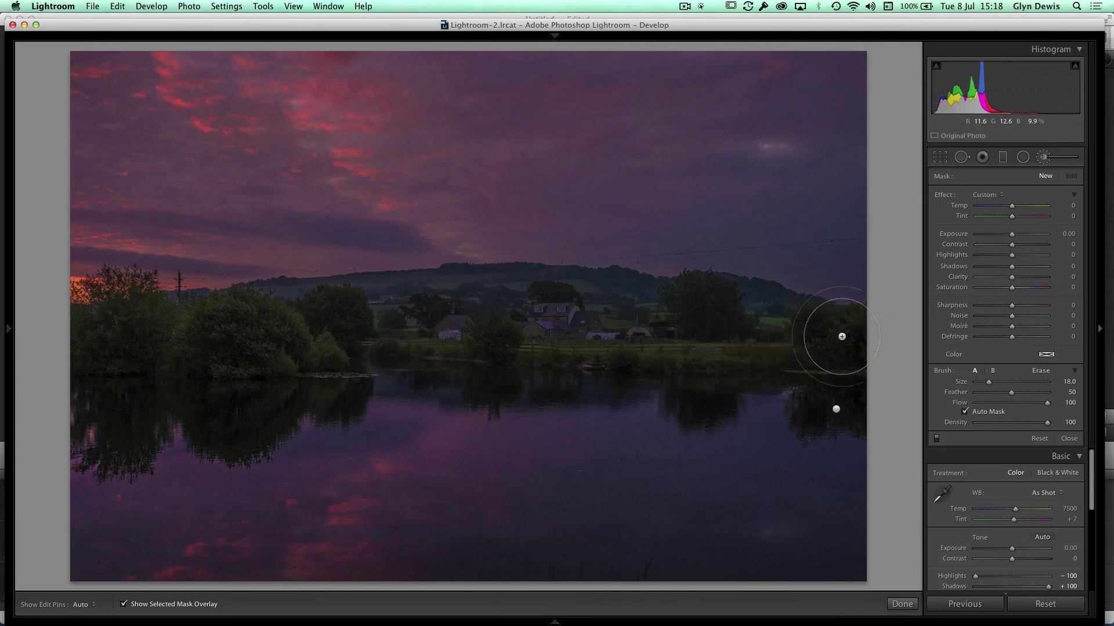
drag(840, 330, 847, 348)
mouse_move(790, 324)
mouse_down()
mouse_move(689, 308)
mouse_move(507, 304)
mouse_move(270, 319)
mouse_move(94, 348)
mouse_move(270, 324)
mouse_up()
key(h)
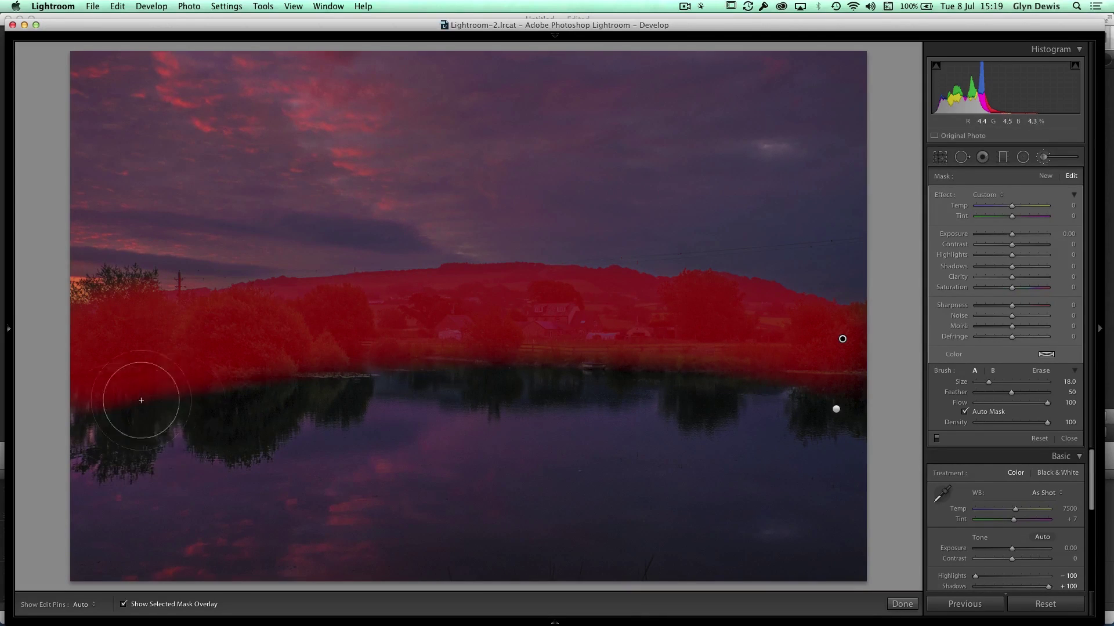
mouse_move(140, 400)
mouse_down()
mouse_move(154, 421)
mouse_move(179, 400)
mouse_move(124, 411)
mouse_move(191, 406)
mouse_move(161, 398)
mouse_up()
Erase mask spill along the pond edge and set the mask to Exposure 0.50, Shadows 100, Tint 5.
click(1041, 370)
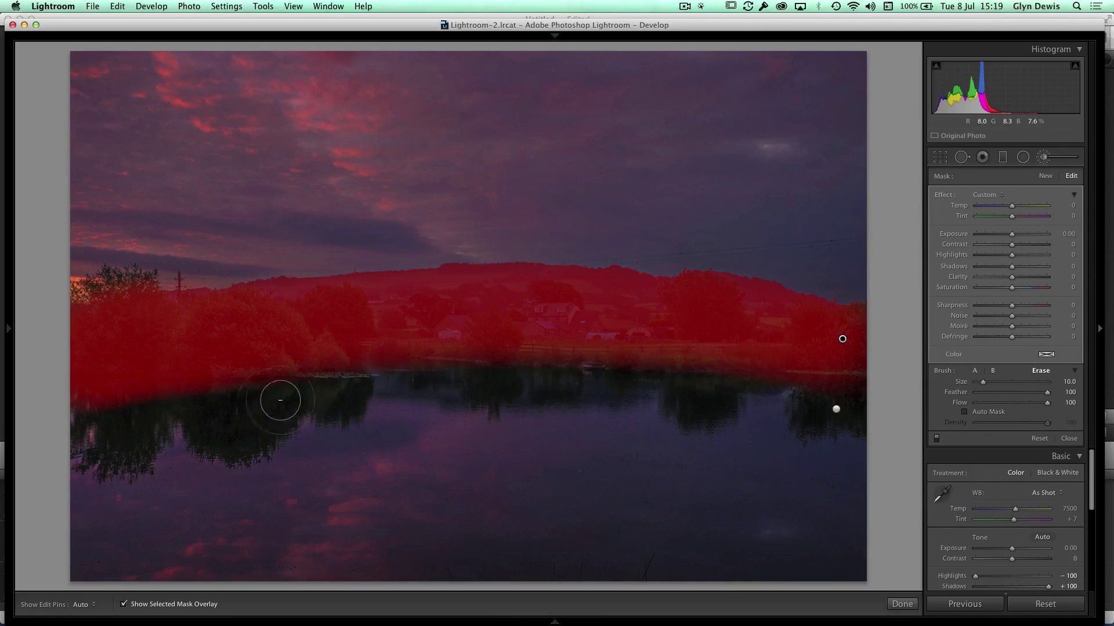
key(h)
mouse_move(280, 400)
mouse_down()
mouse_move(65, 404)
mouse_move(192, 396)
mouse_up()
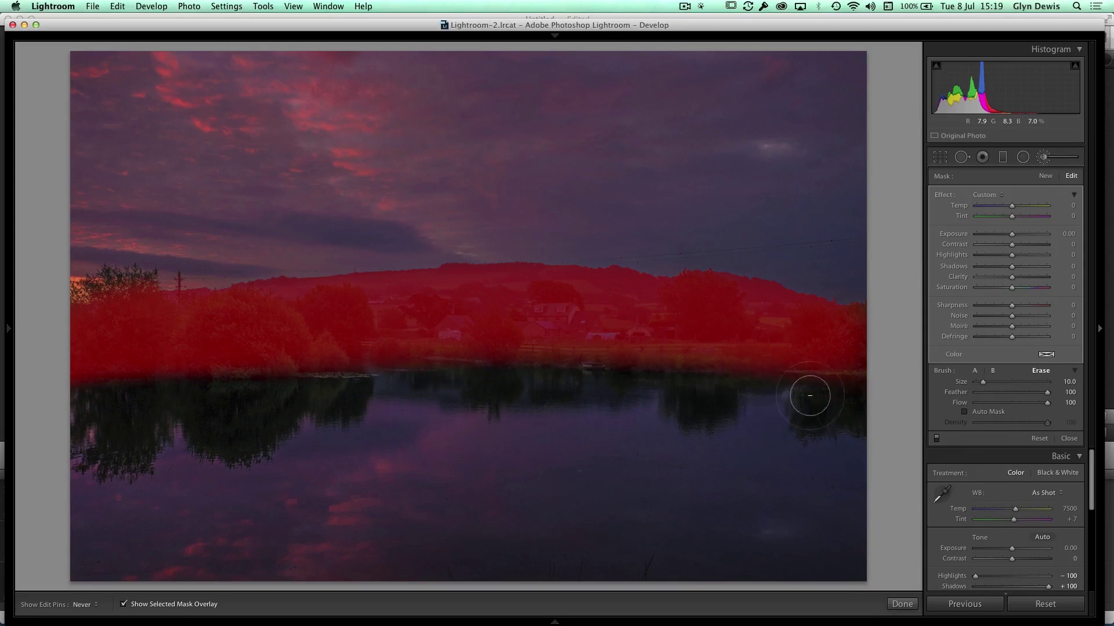
key(h)
key(o)
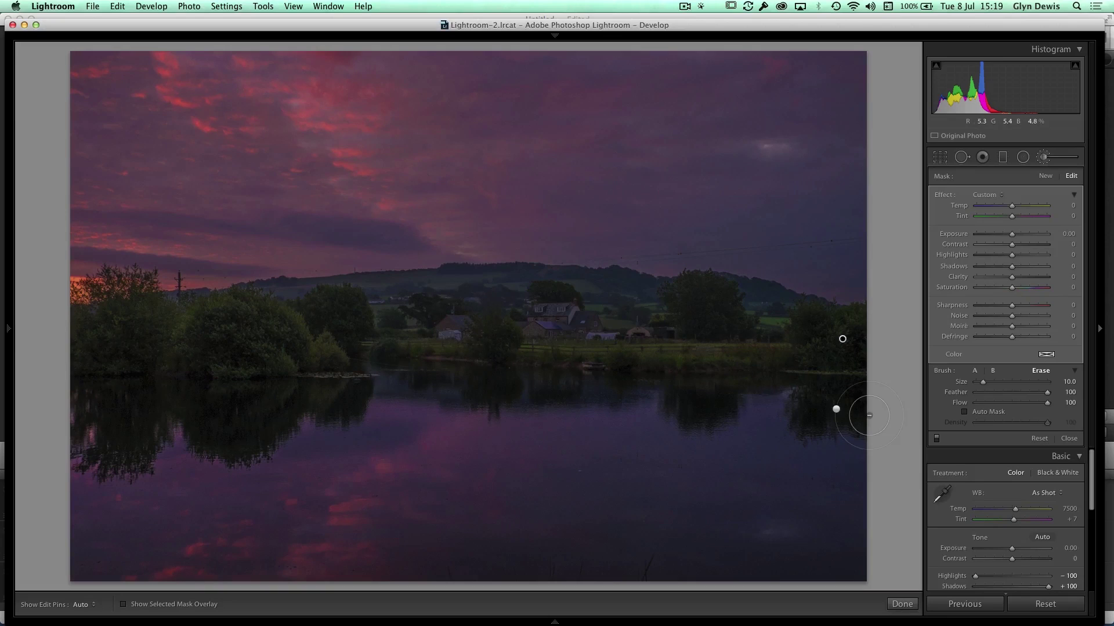
drag(1012, 270, 1049, 273)
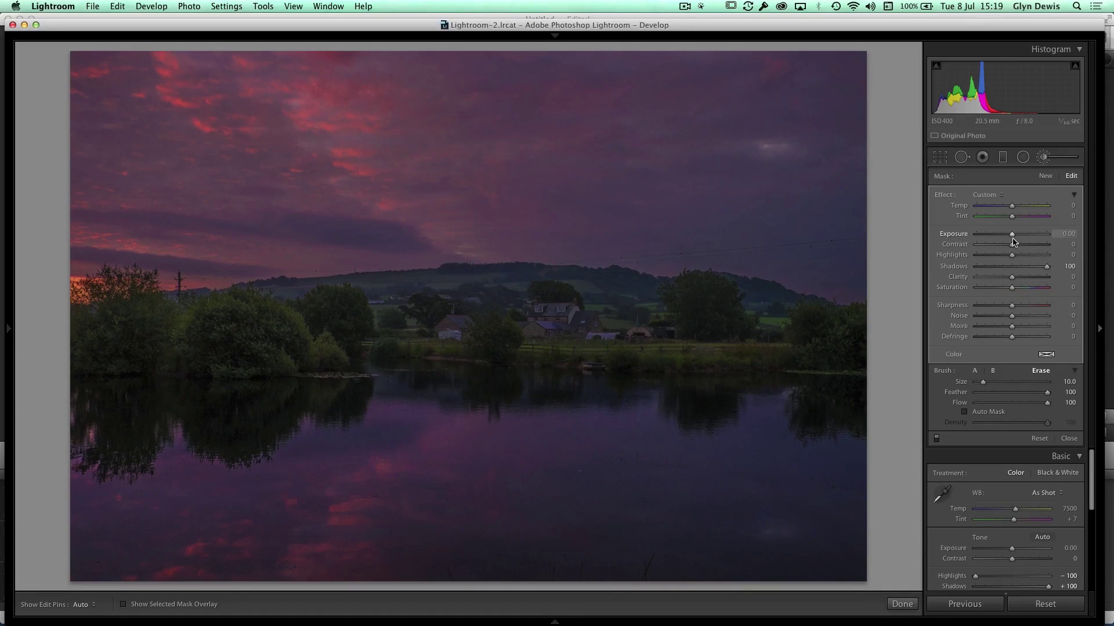
drag(1011, 239, 1014, 238)
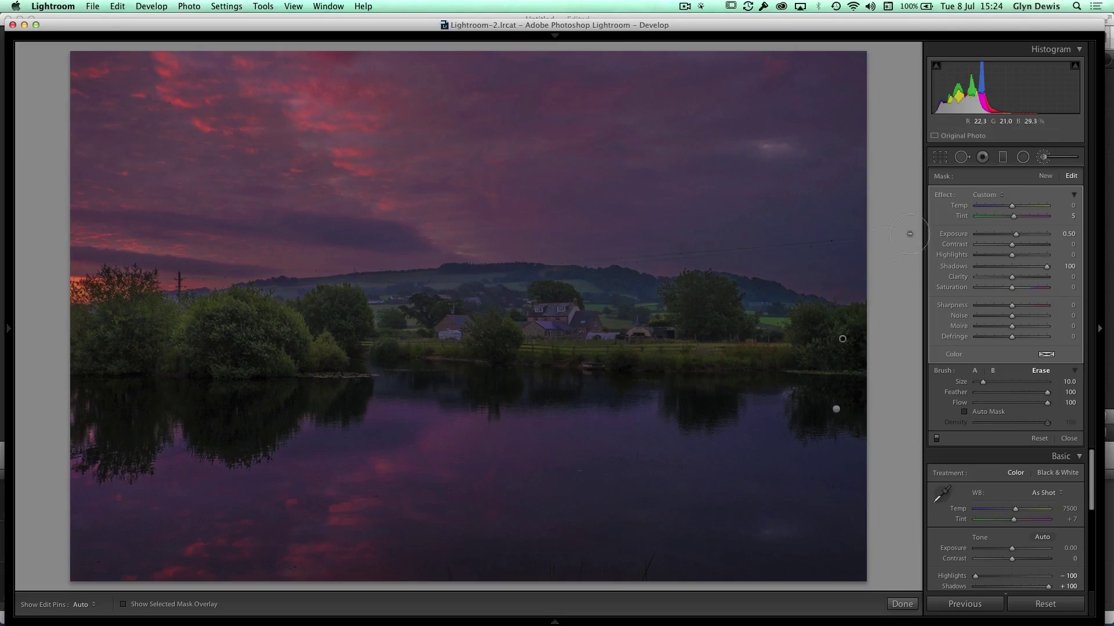
Close the brush and set Detail panel Sharpening Amount to 80, then Alt-preview the masking.
click(1043, 157)
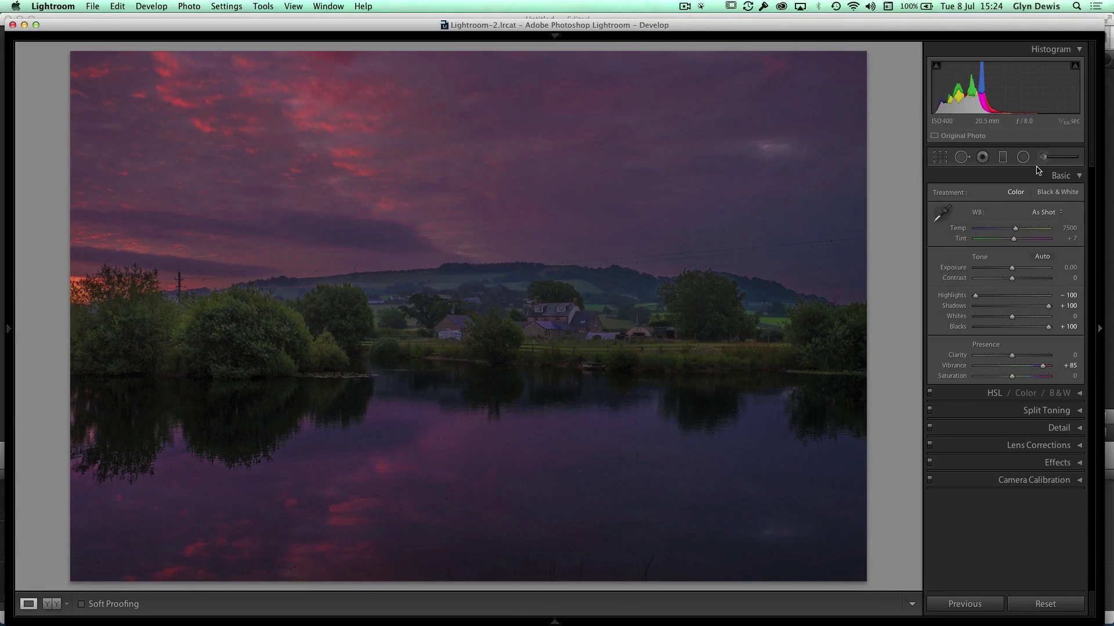
click(1079, 429)
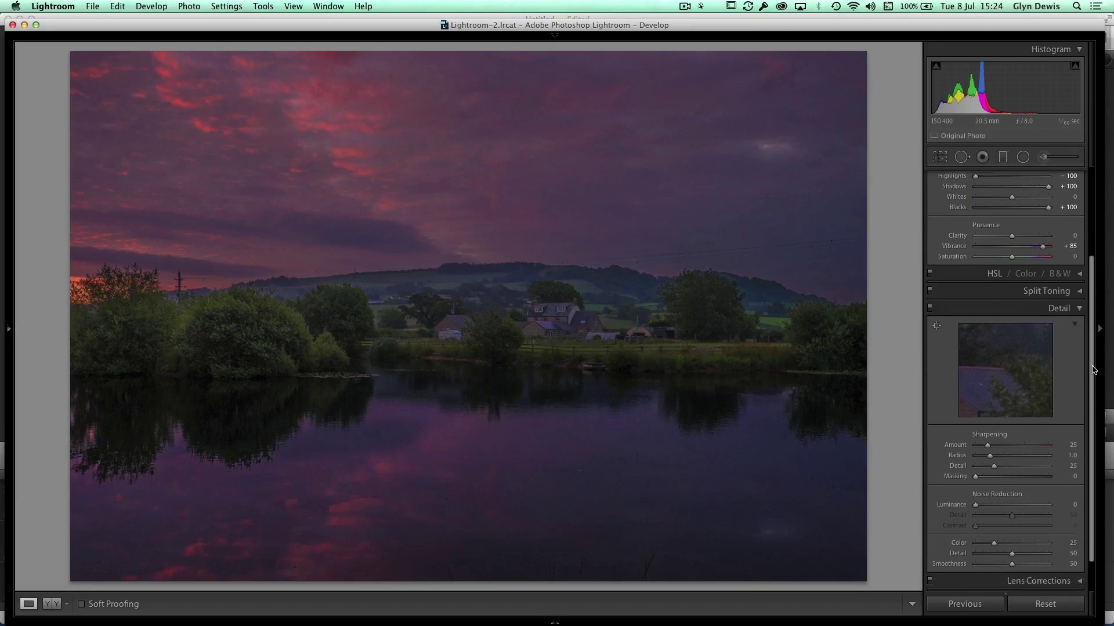
drag(1093, 370, 1093, 404)
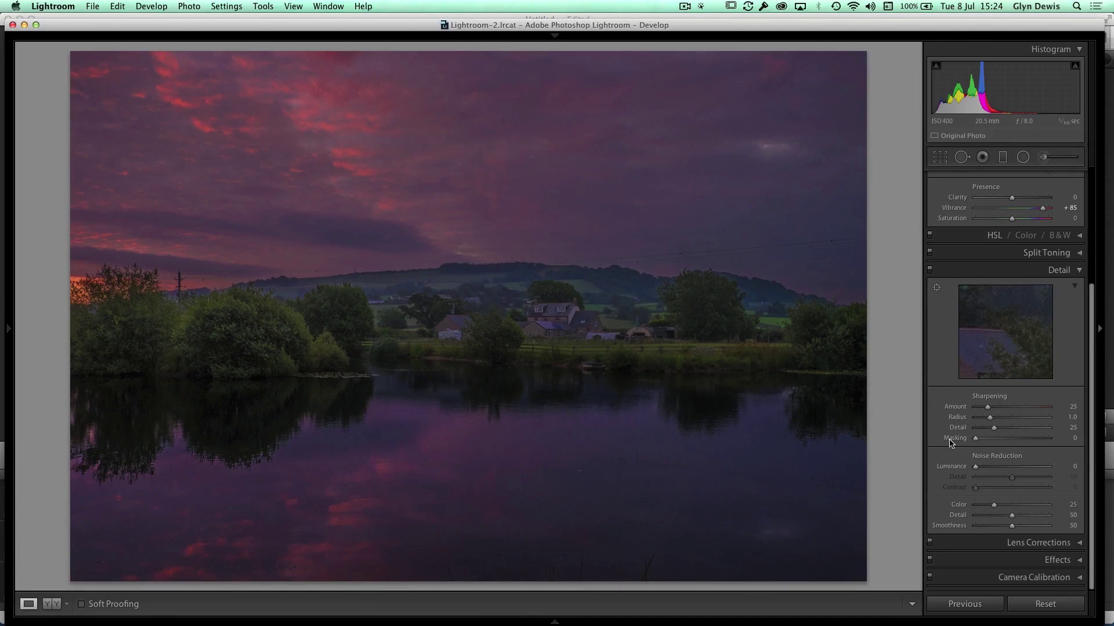
drag(988, 408, 1017, 409)
key(alt)
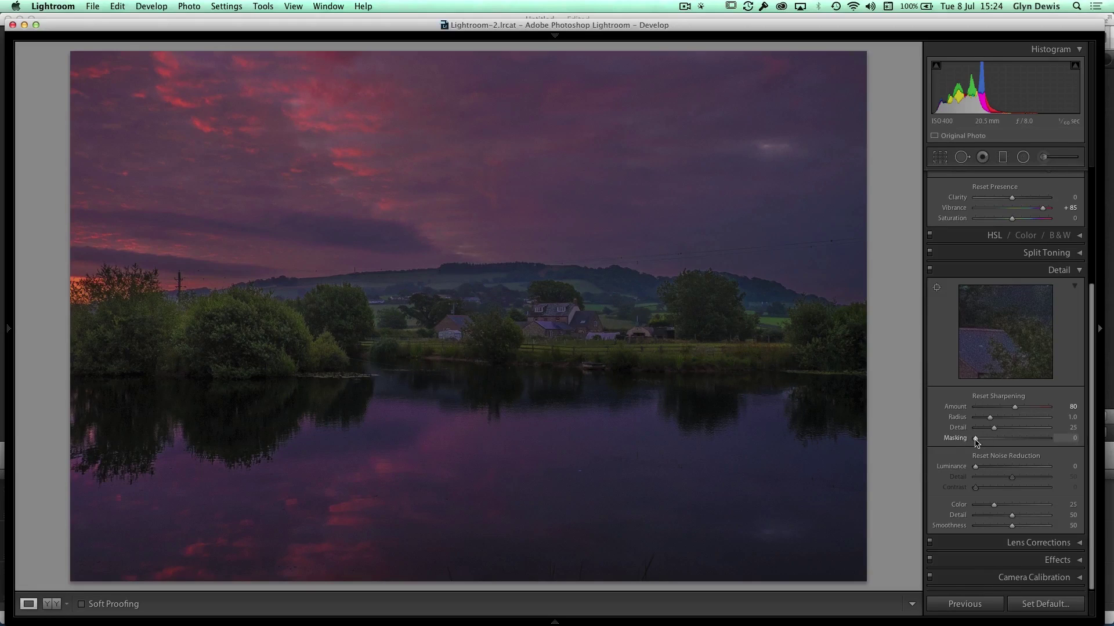
drag(975, 442, 976, 442)
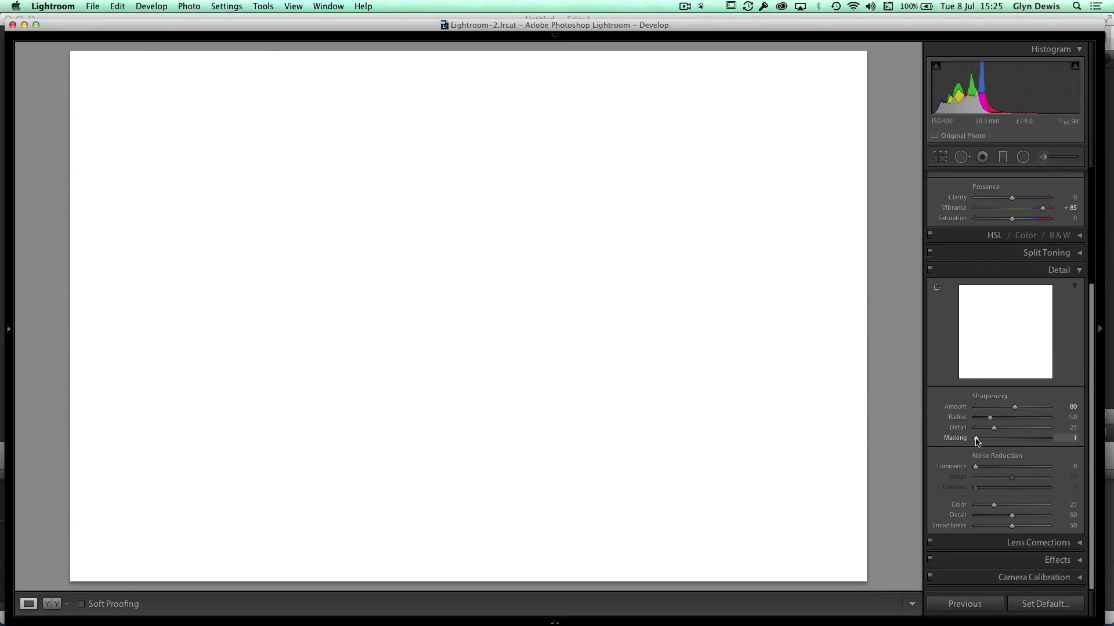
Alt-drag Sharpening Masking to 76 so only treeline and house edges are sharpened.
drag(977, 442, 1028, 435)
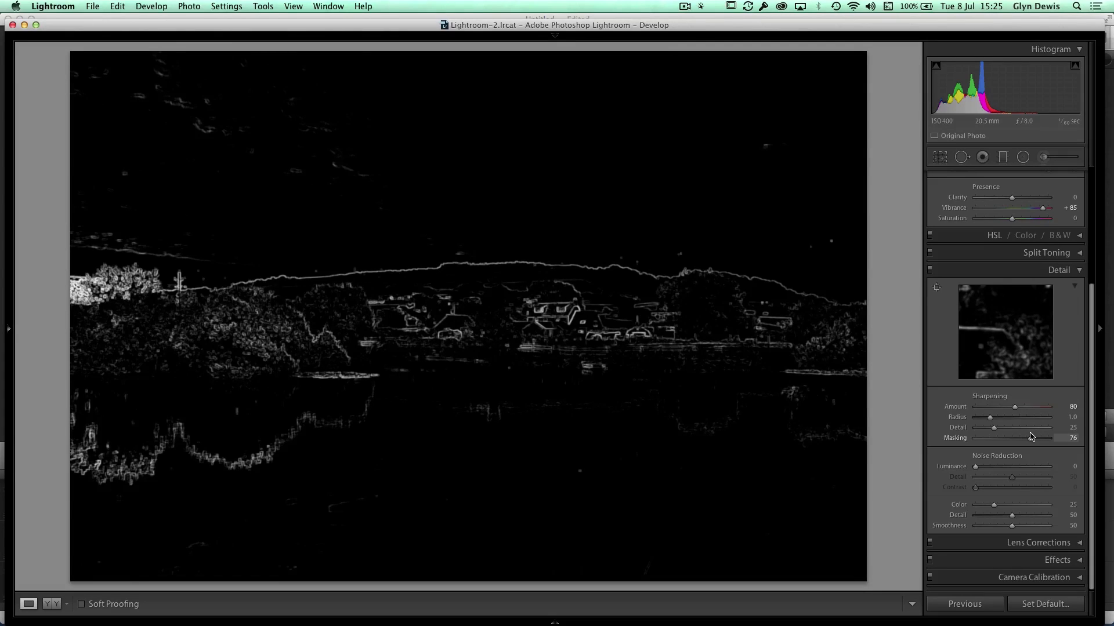
drag(1031, 436, 1030, 441)
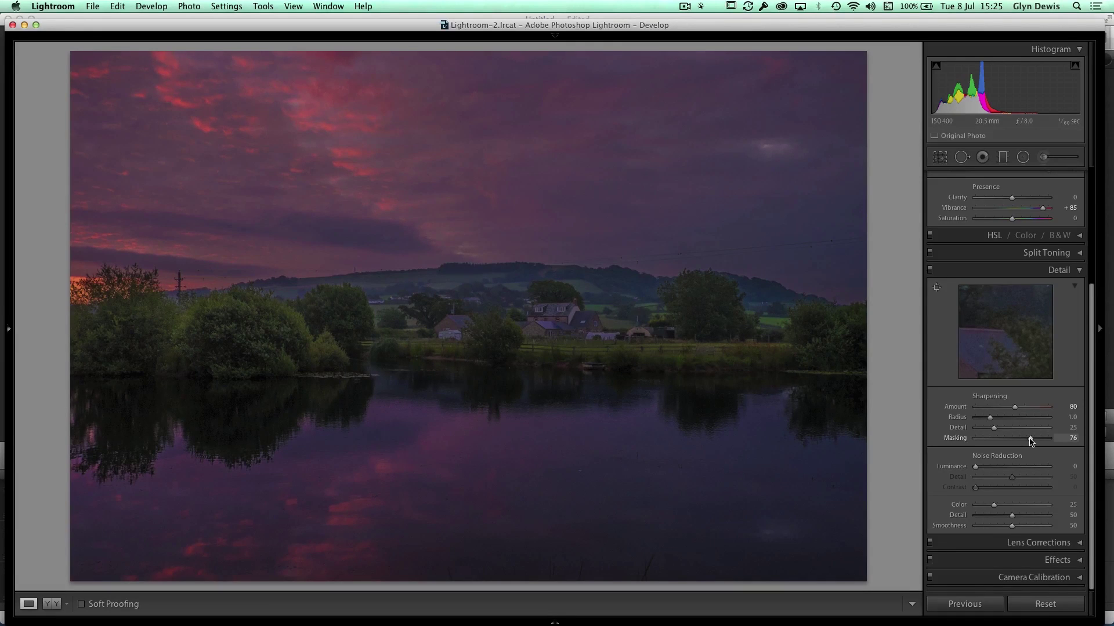
Inspect the trees and houses at 1:1, then set Luminance noise reduction to 15.
key(z)
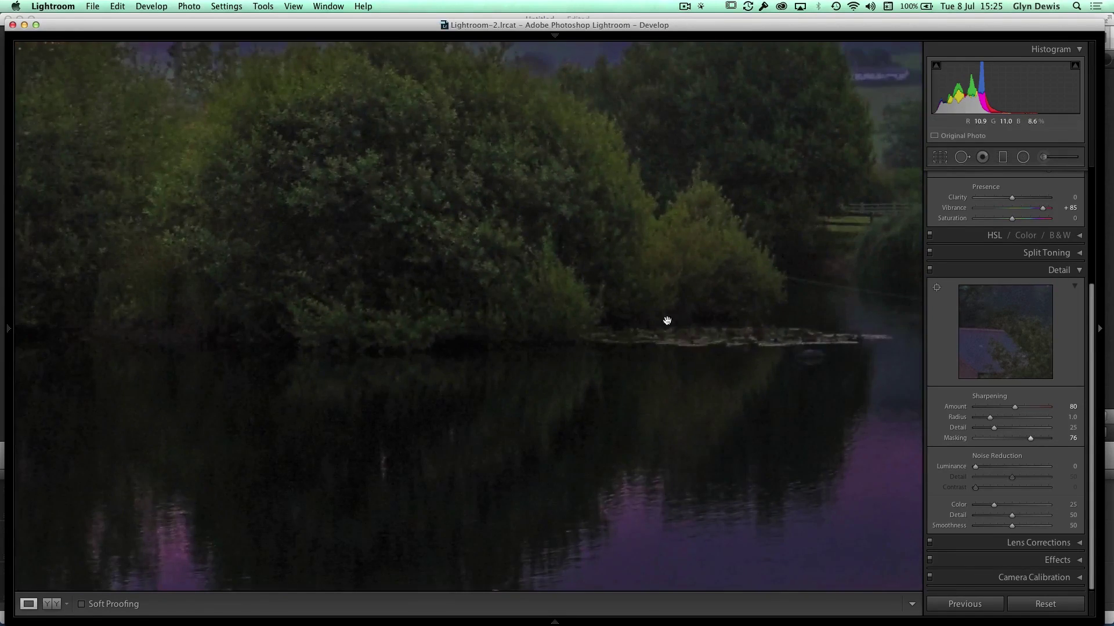
drag(729, 342, 430, 301)
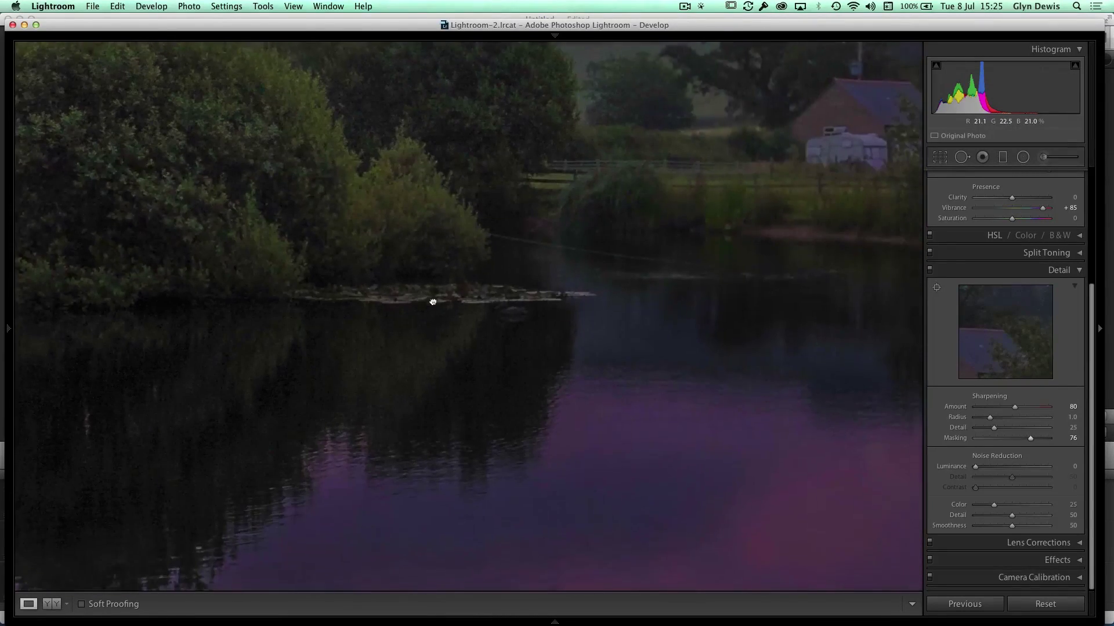
drag(605, 282, 398, 368)
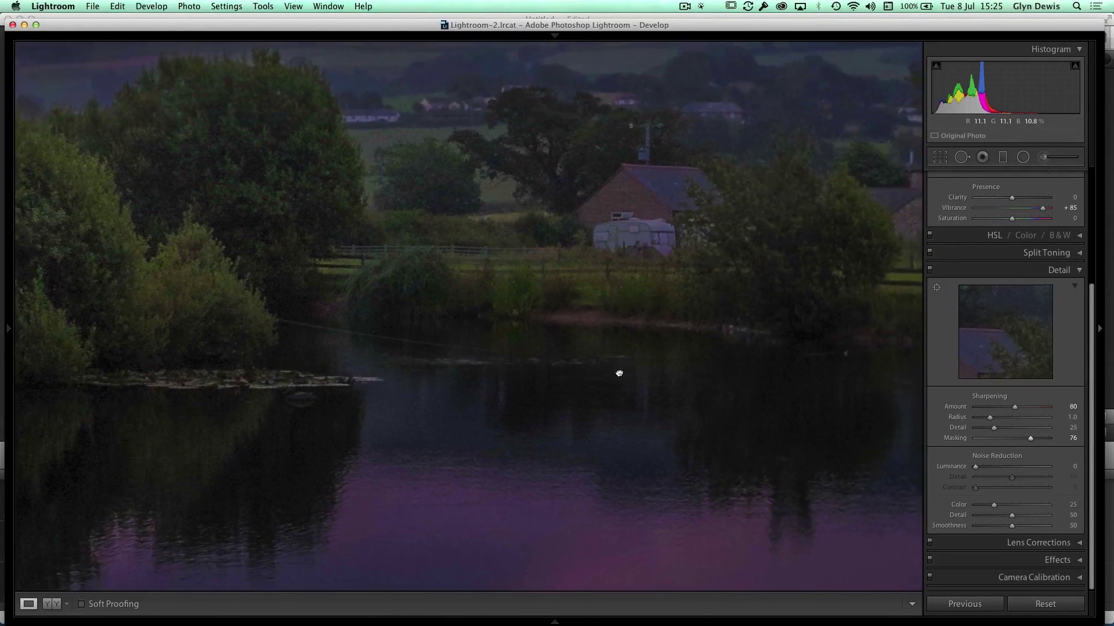
drag(619, 373, 430, 349)
drag(508, 367, 422, 336)
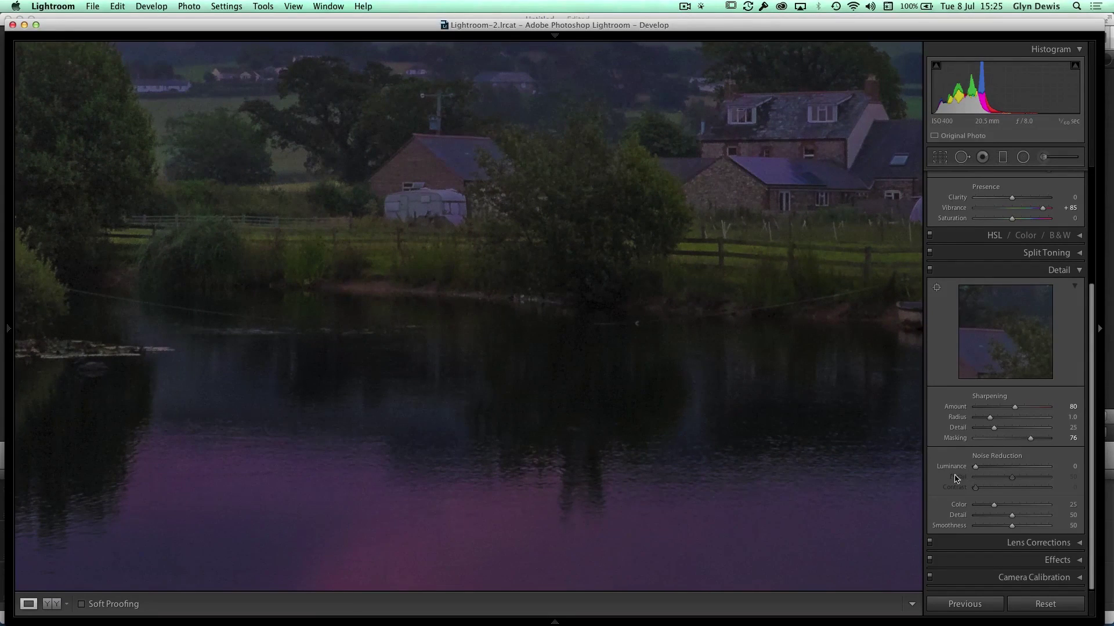
drag(976, 470, 978, 471)
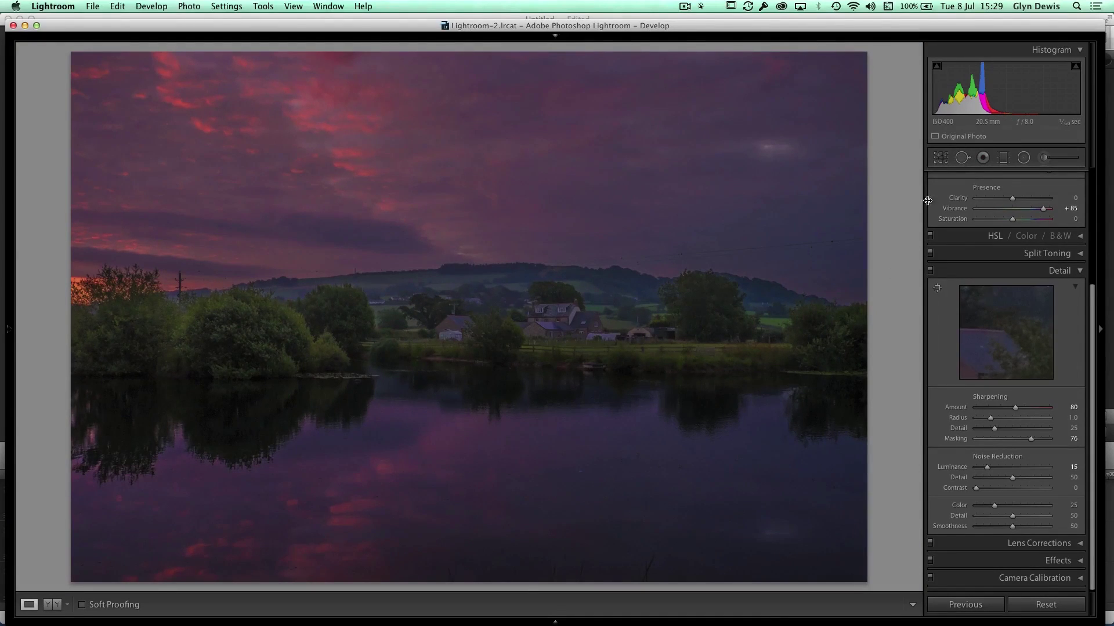
click(963, 158)
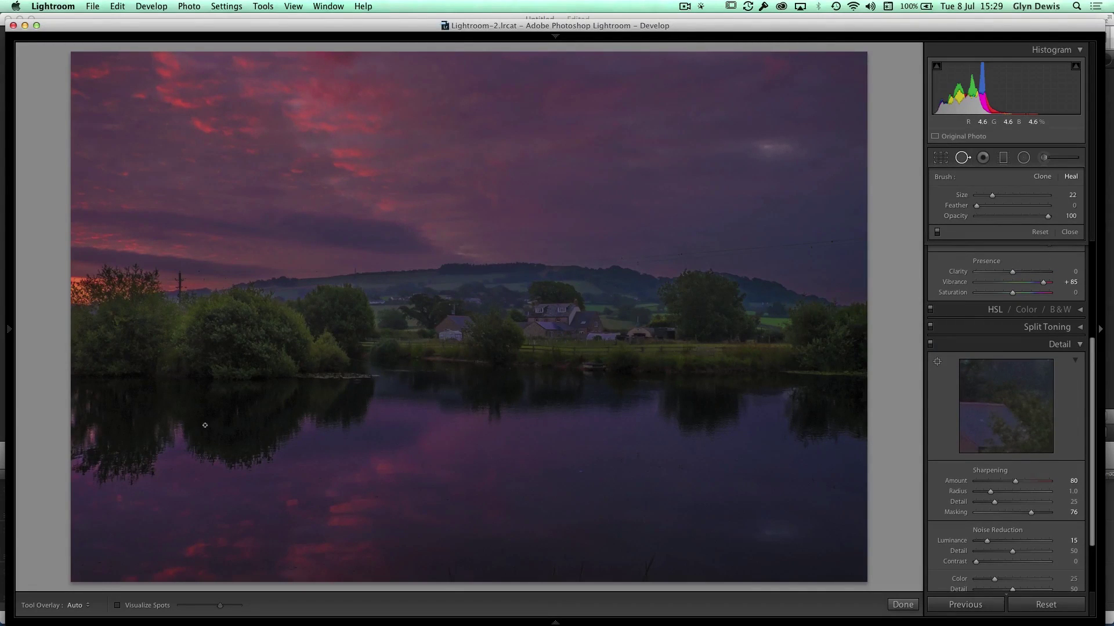
click(118, 606)
mouse_move(220, 606)
mouse_down()
mouse_move(199, 607)
mouse_move(212, 606)
mouse_up()
click(118, 606)
Zoom into the pink sky above the hills and heal the dust spot there with Spot Removal.
key(q)
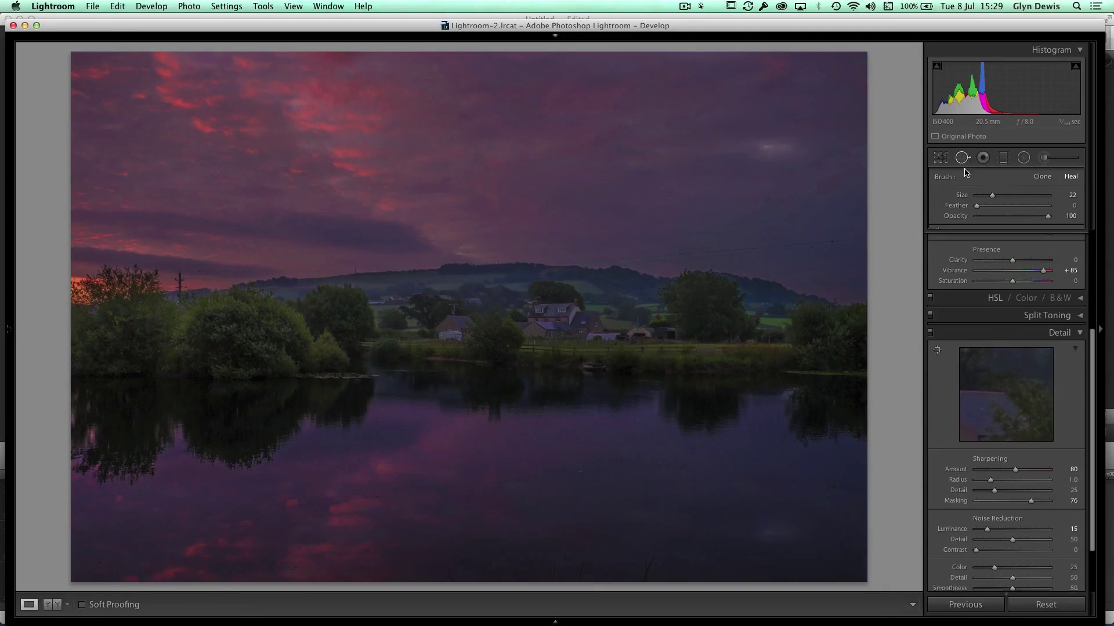
click(296, 279)
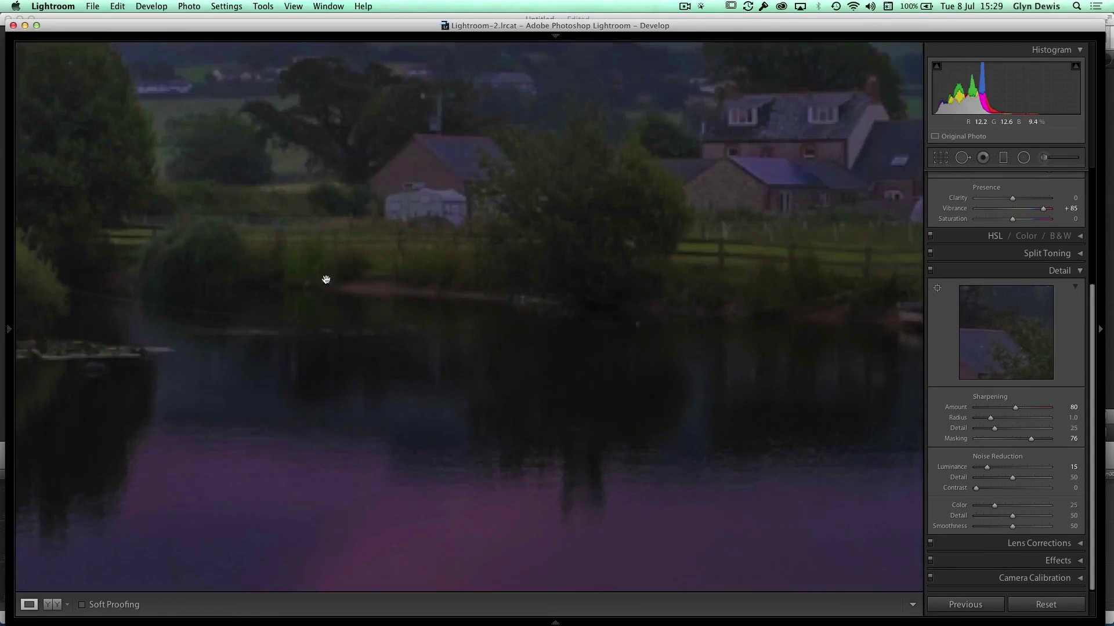
scroll(451, 373, up, 5)
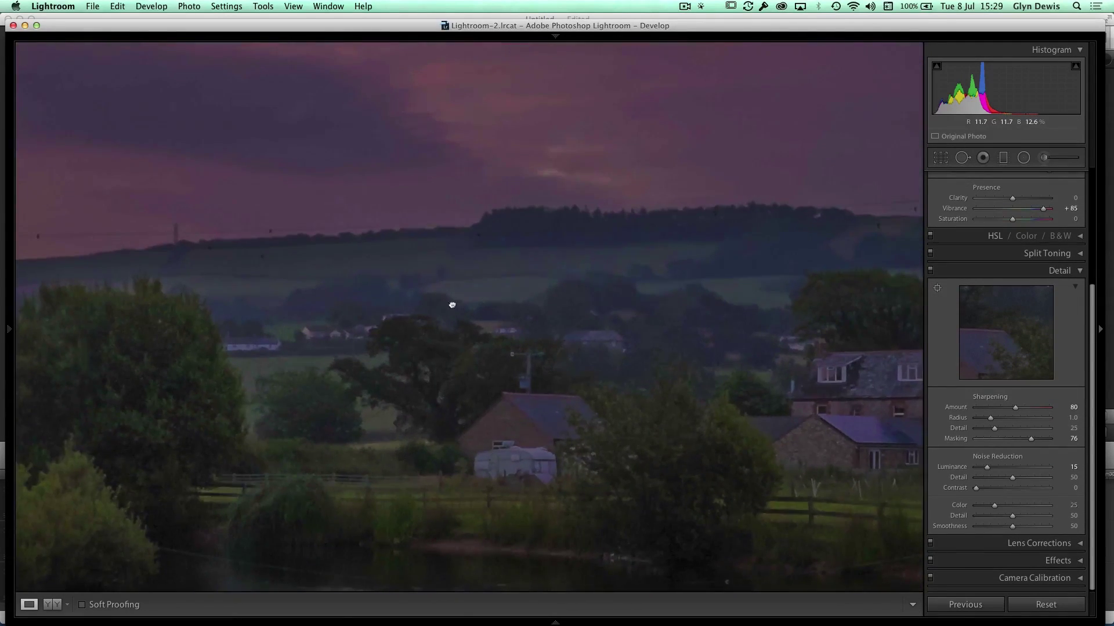
drag(450, 308, 433, 468)
scroll(432, 468, up, 5)
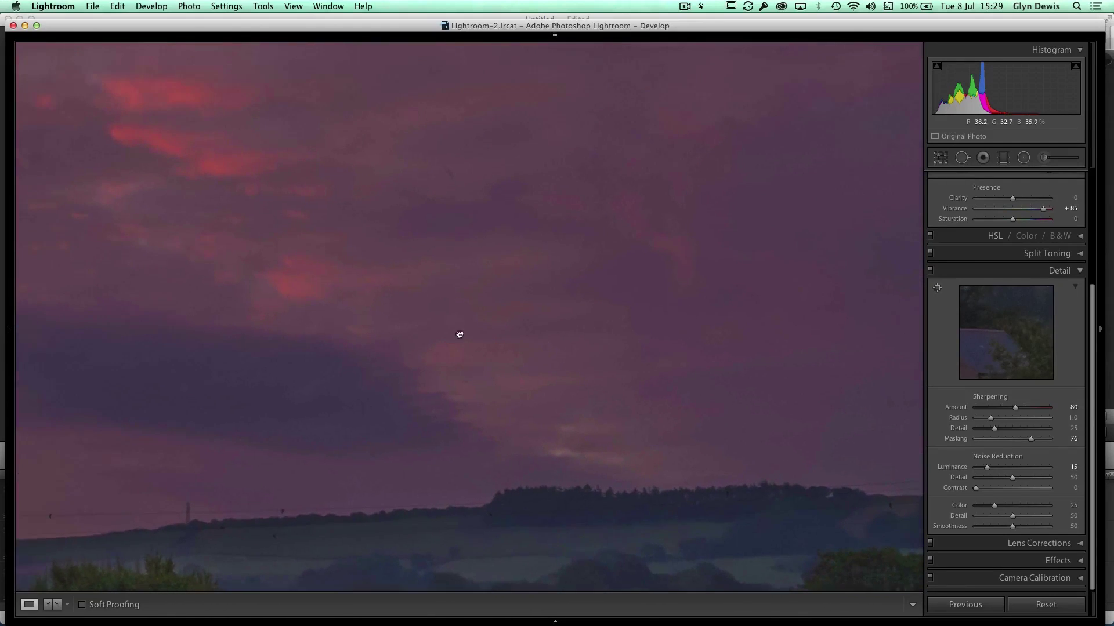
key(alt)
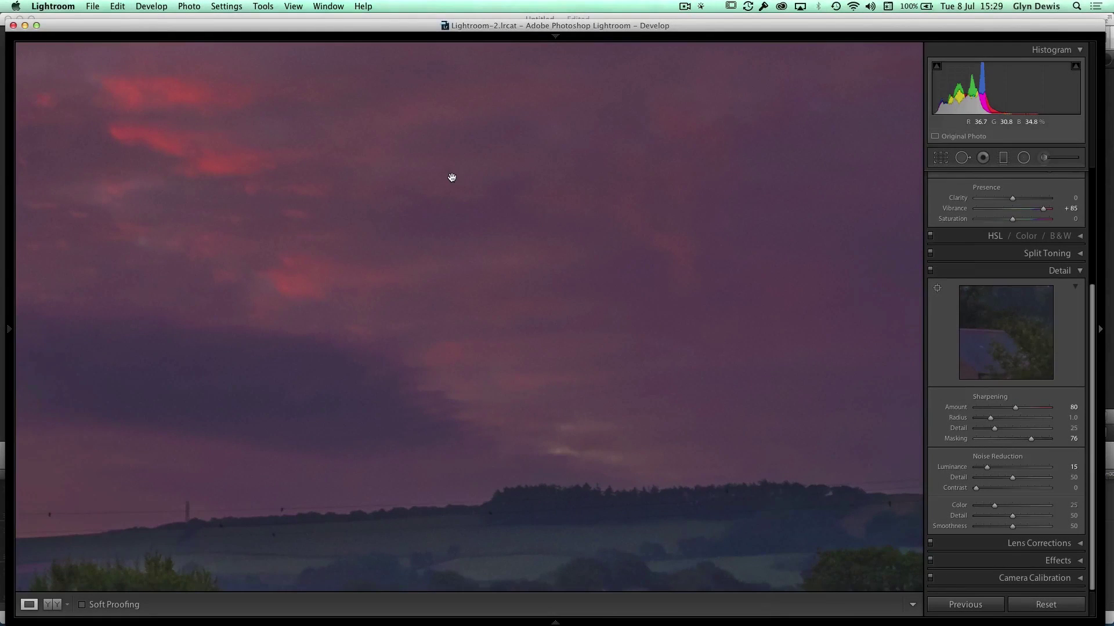
click(962, 157)
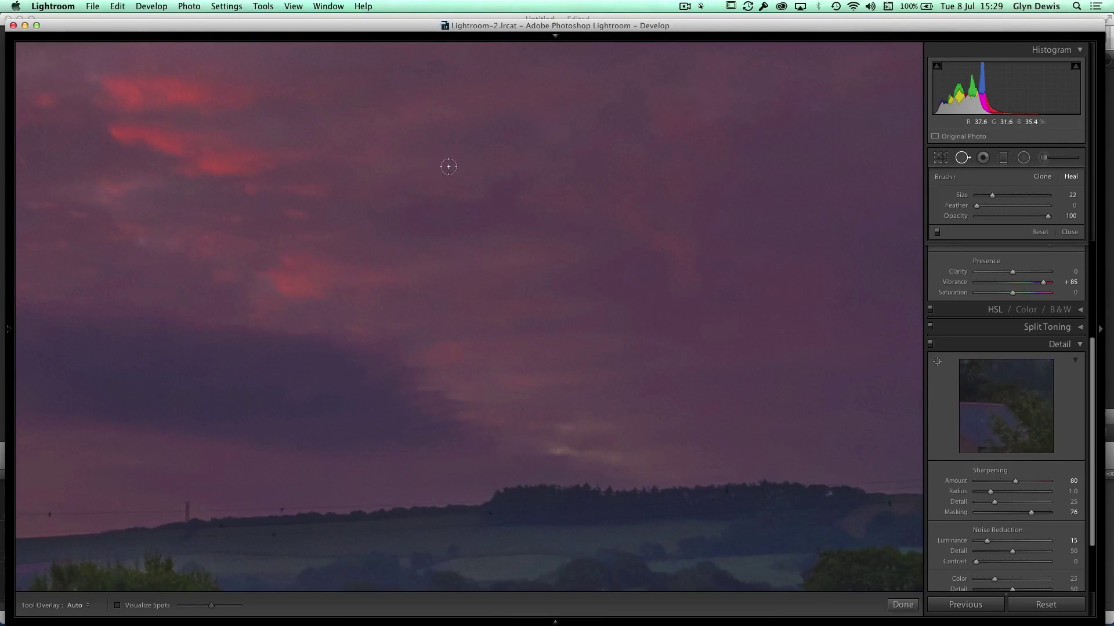
click(448, 171)
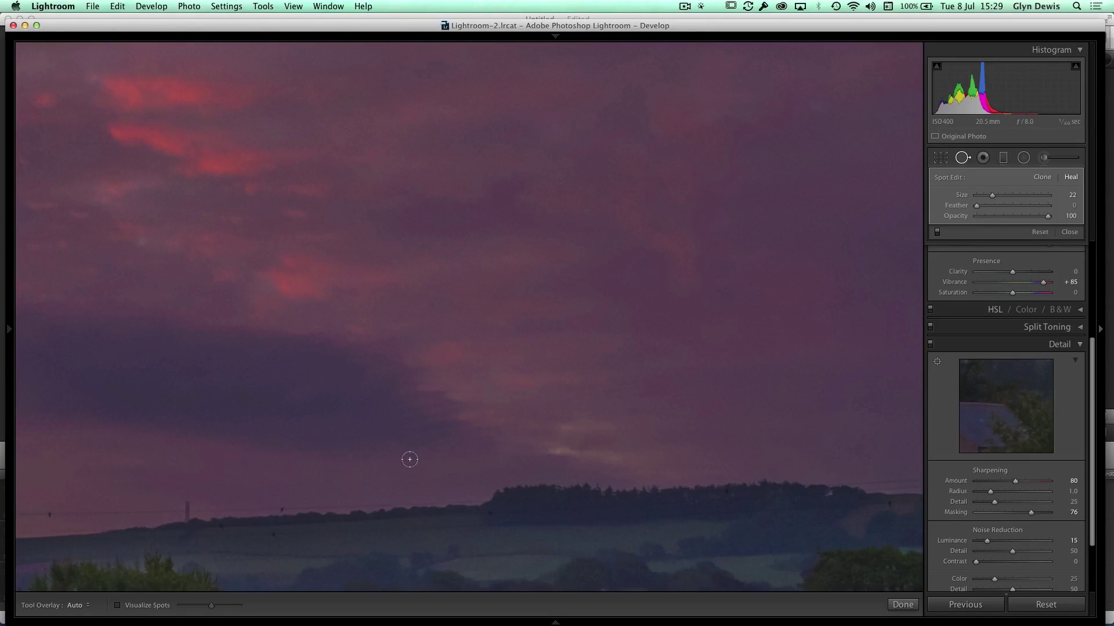
scroll(516, 500, down, 10)
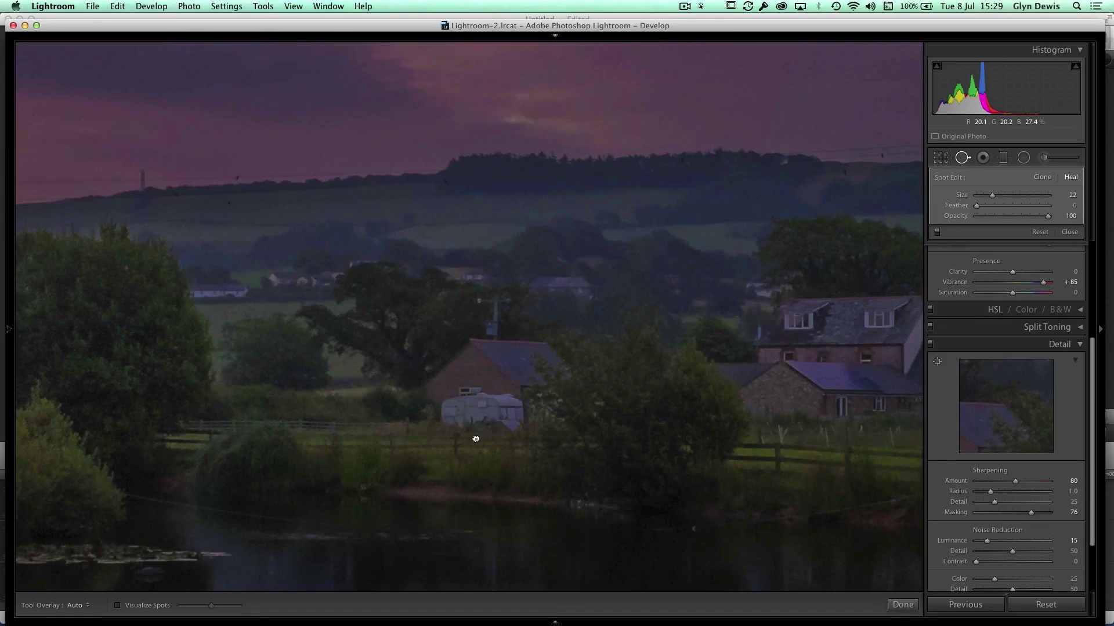
scroll(460, 440, down, 5)
scroll(462, 365, down, 5)
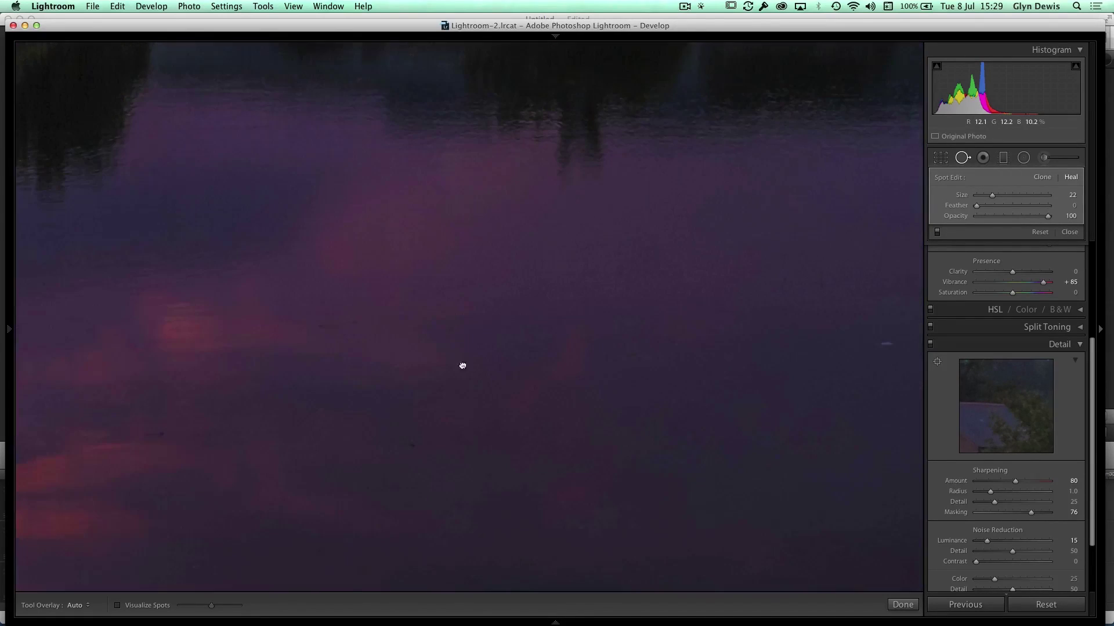
scroll(448, 425, right, 3)
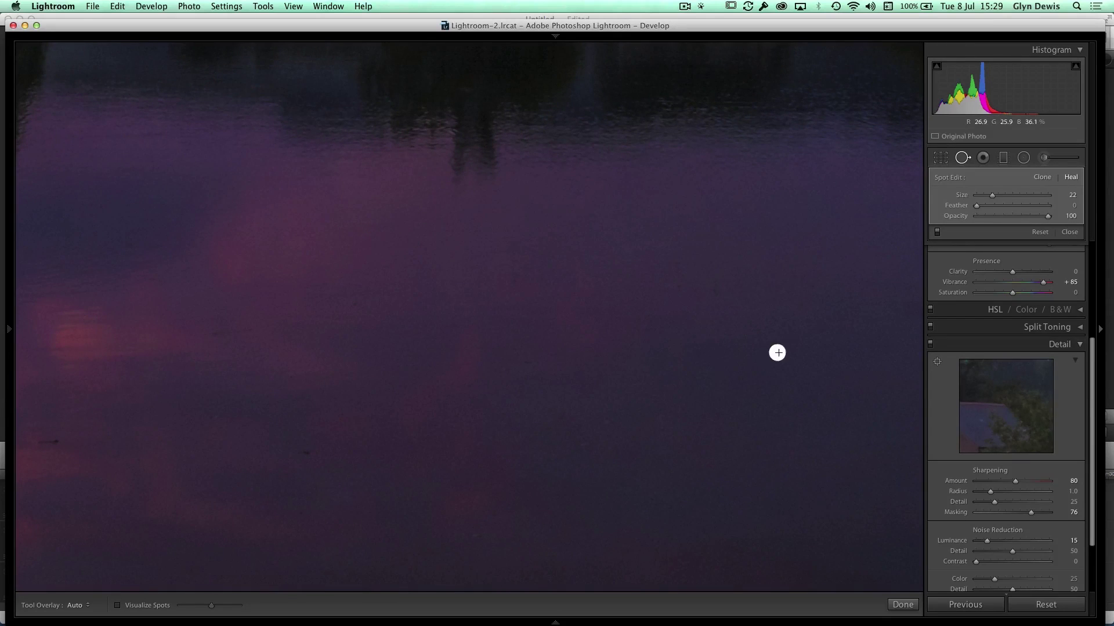
Heal a first spot on the lake water, then deselect the heal spot.
click(780, 352)
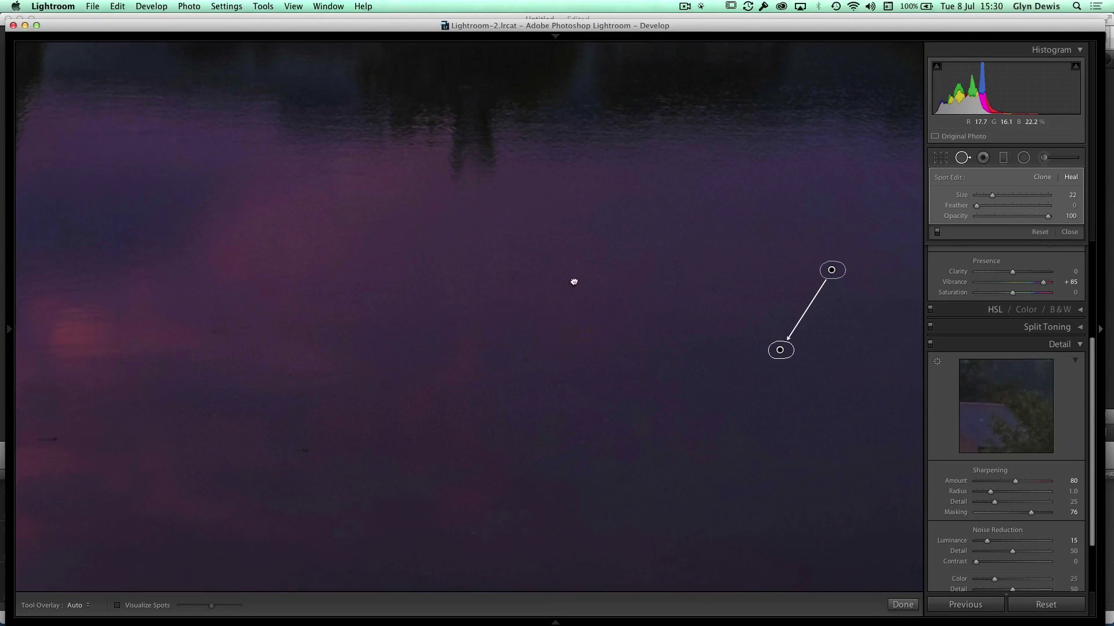
scroll(572, 281, down, 5)
scroll(572, 281, right, 6)
scroll(415, 223, up, 5)
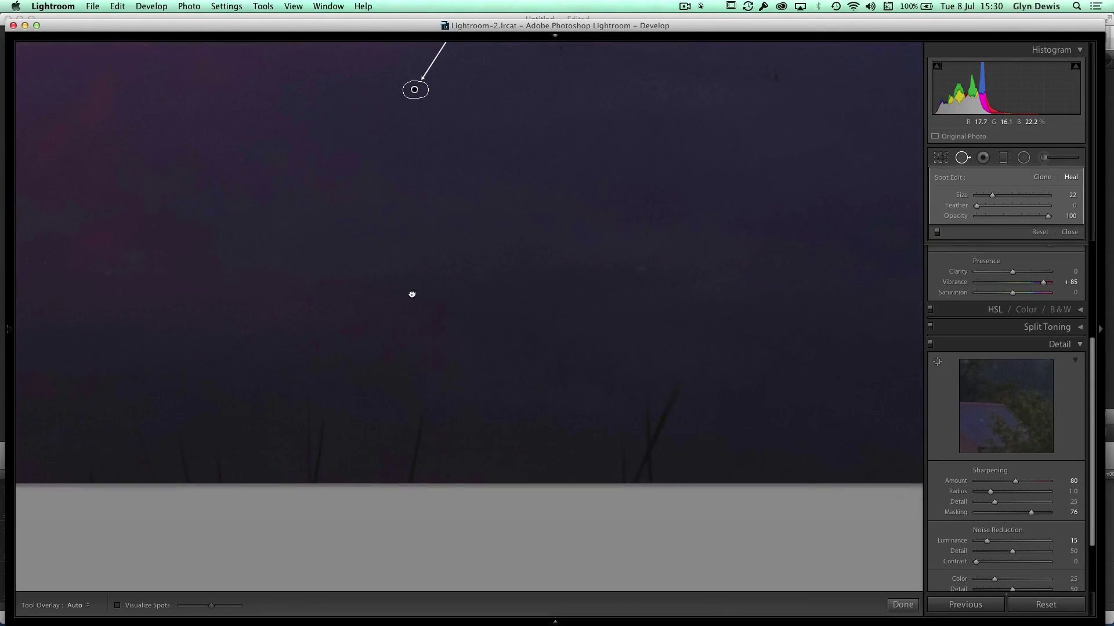
scroll(469, 393, right, 1)
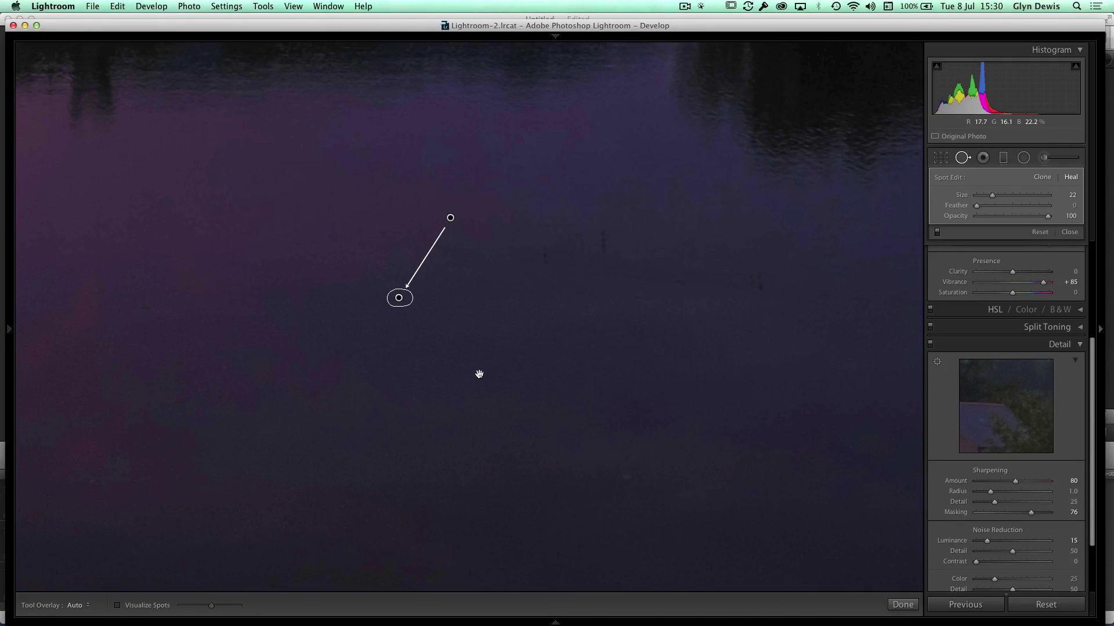
scroll(480, 348, up, 1)
scroll(479, 348, right, 1)
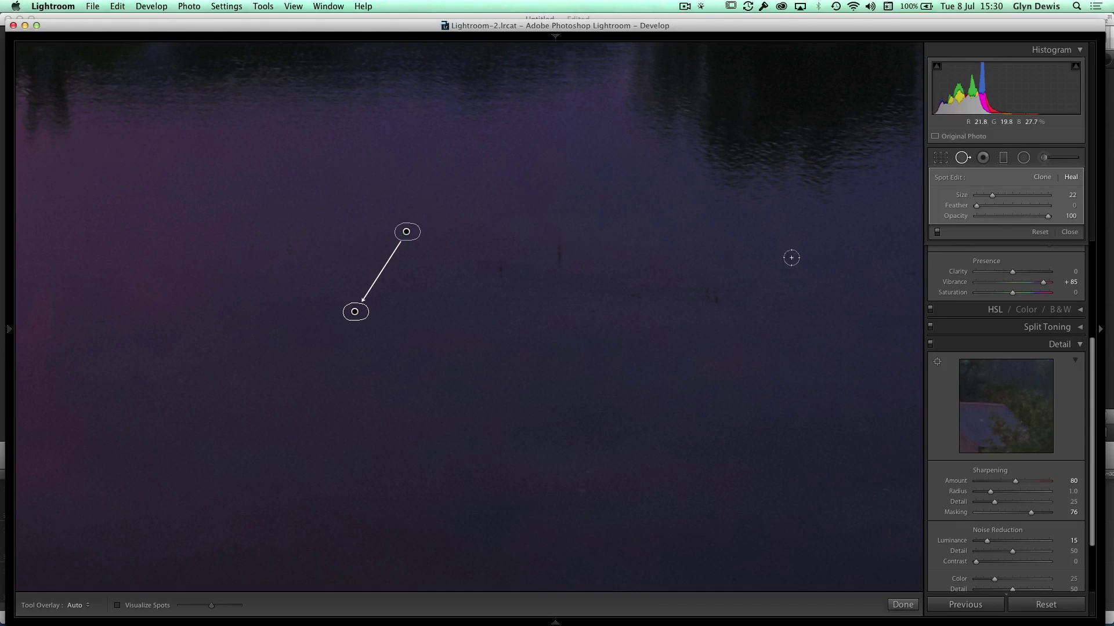
key(Escape)
Paint out four blemishes and a vertical streak on the water, and heal two small spots.
mouse_move(560, 237)
mouse_down()
mouse_move(561, 268)
mouse_move(501, 264)
mouse_up()
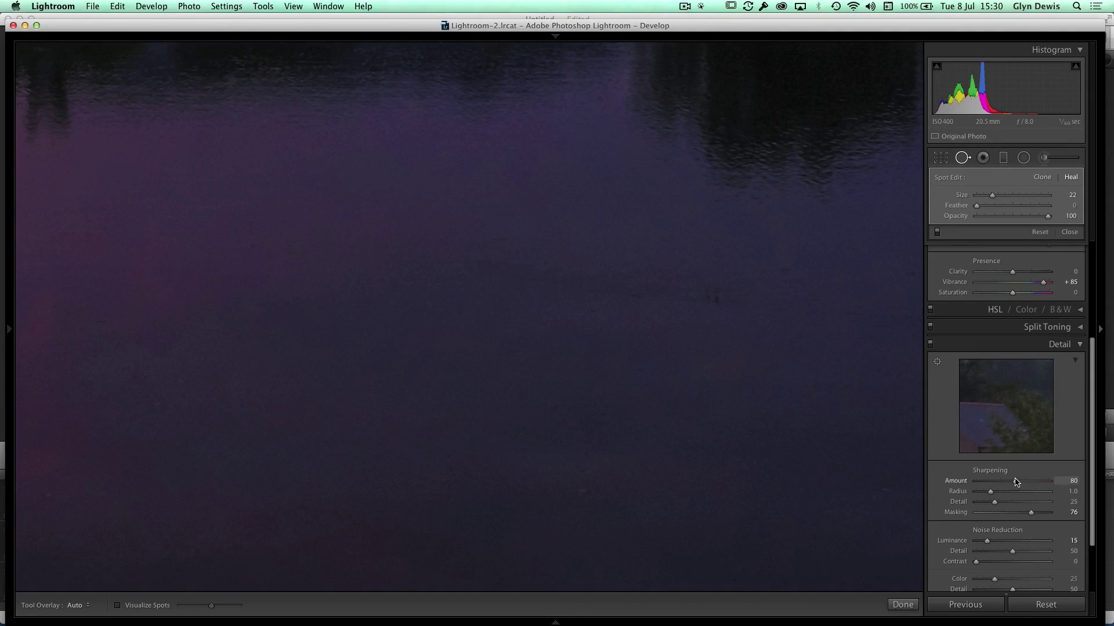
drag(624, 289, 636, 297)
drag(708, 288, 716, 306)
drag(506, 239, 476, 236)
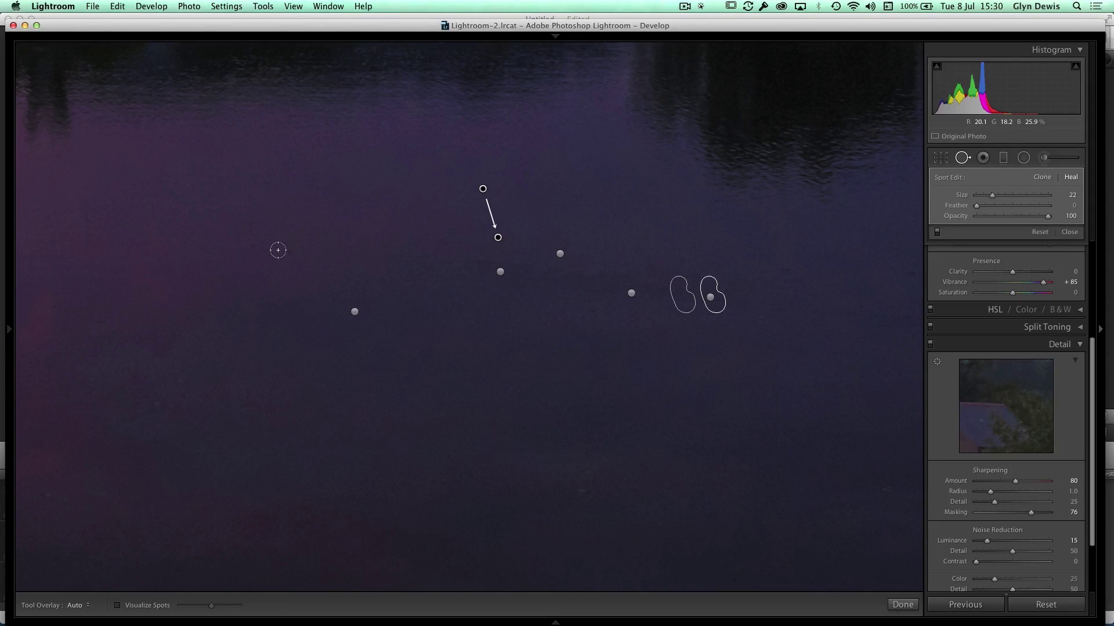
click(291, 249)
click(253, 245)
drag(586, 496, 587, 470)
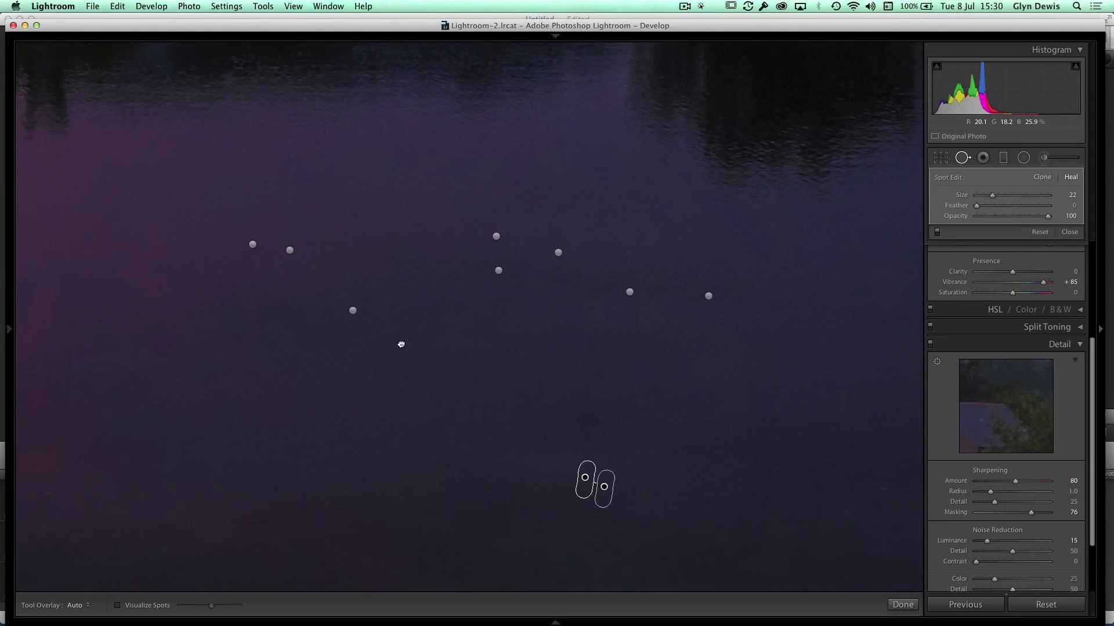
Heal the remaining specks and a small streak across the water, then close Spot Removal.
scroll(744, 390, right, 10)
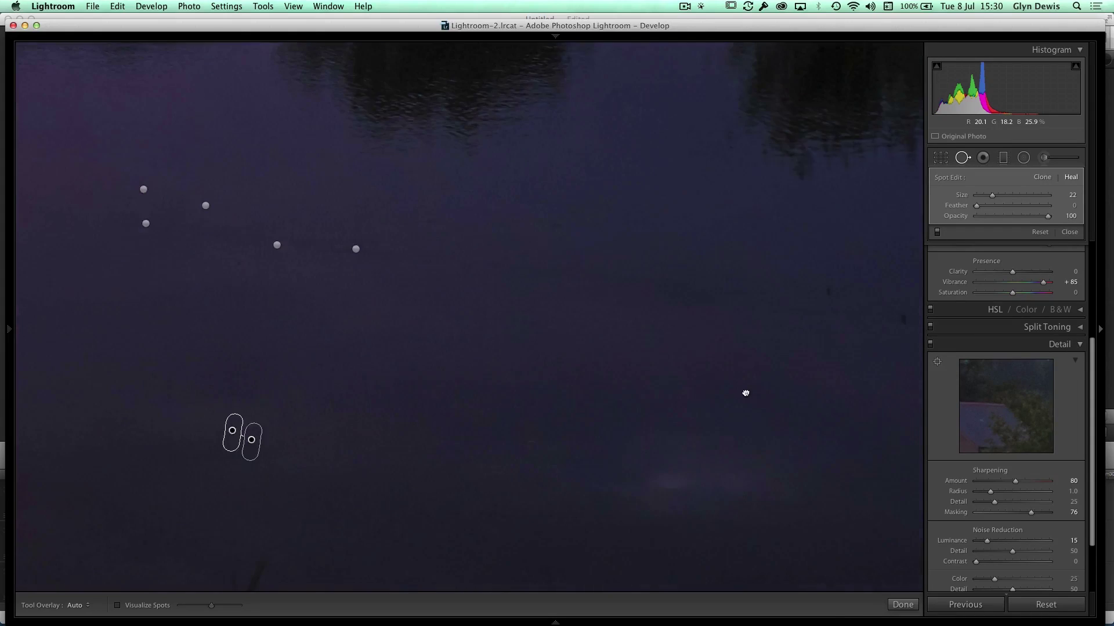
drag(768, 323, 775, 333)
click(700, 295)
drag(416, 233, 434, 233)
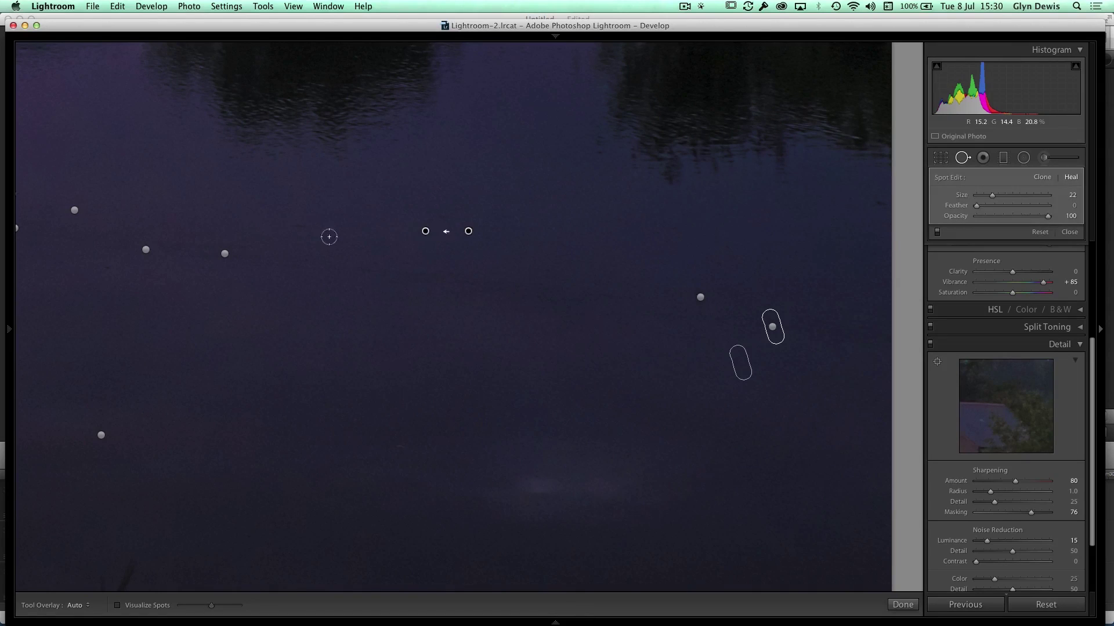
click(300, 226)
click(873, 202)
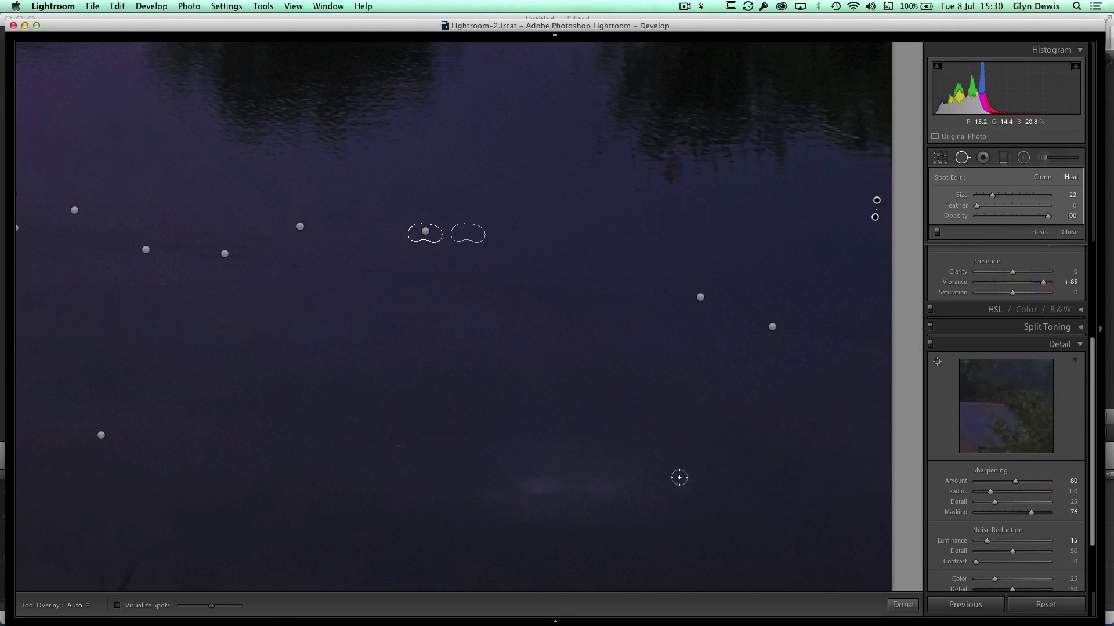
click(405, 447)
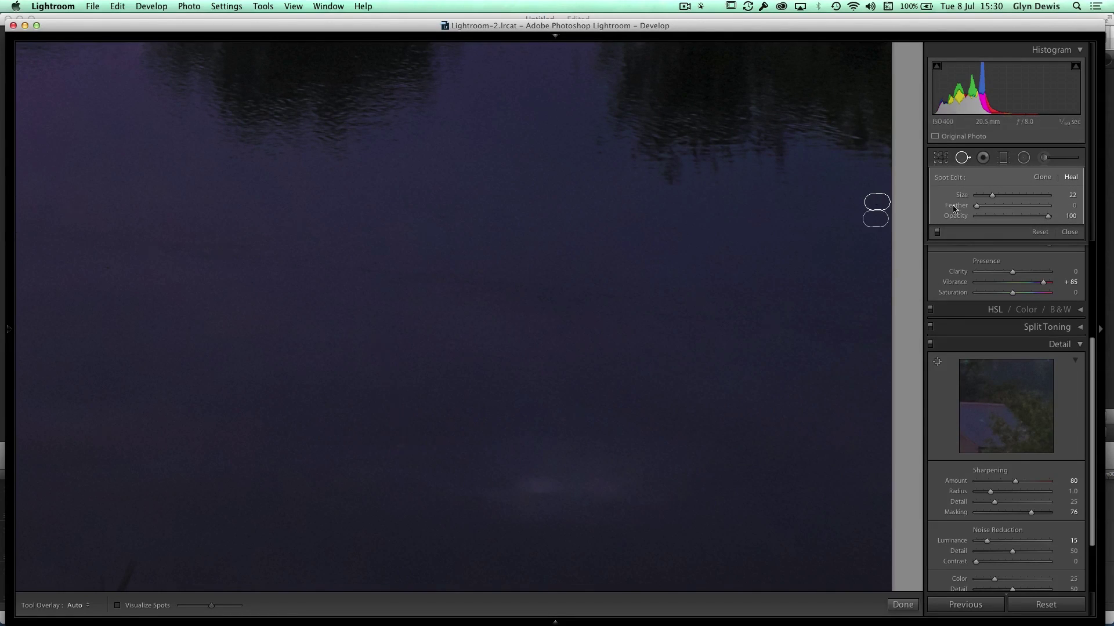
click(962, 157)
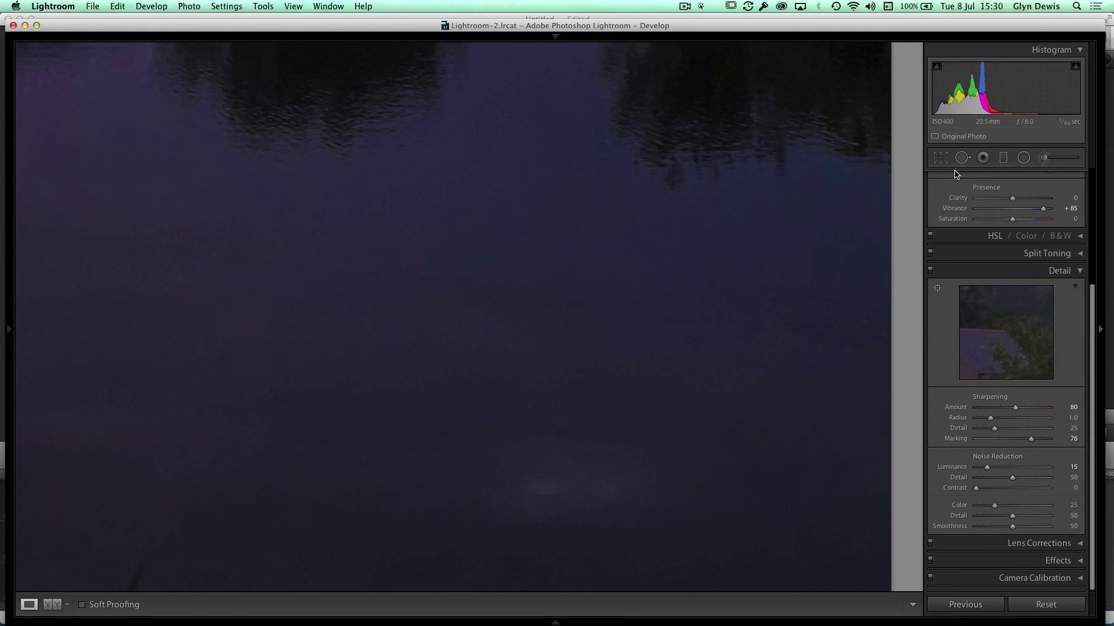
Fit the whole photo in view and add a large oval Radial Filter at Exposure −0.52.
key(z)
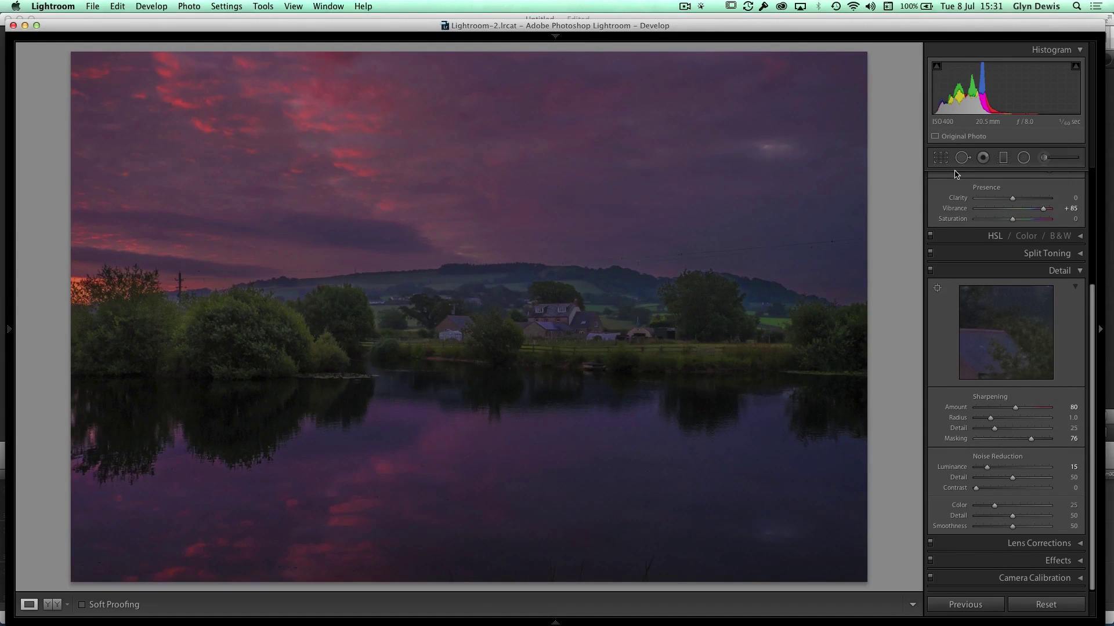
click(1023, 157)
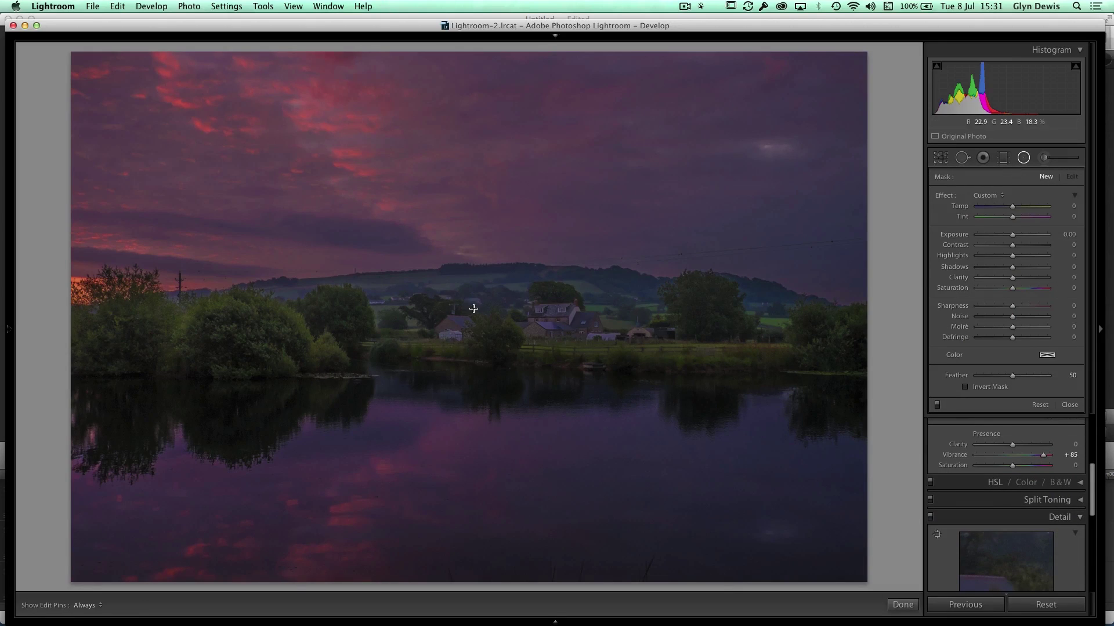
drag(462, 315, 40, 43)
drag(1010, 238, 1007, 237)
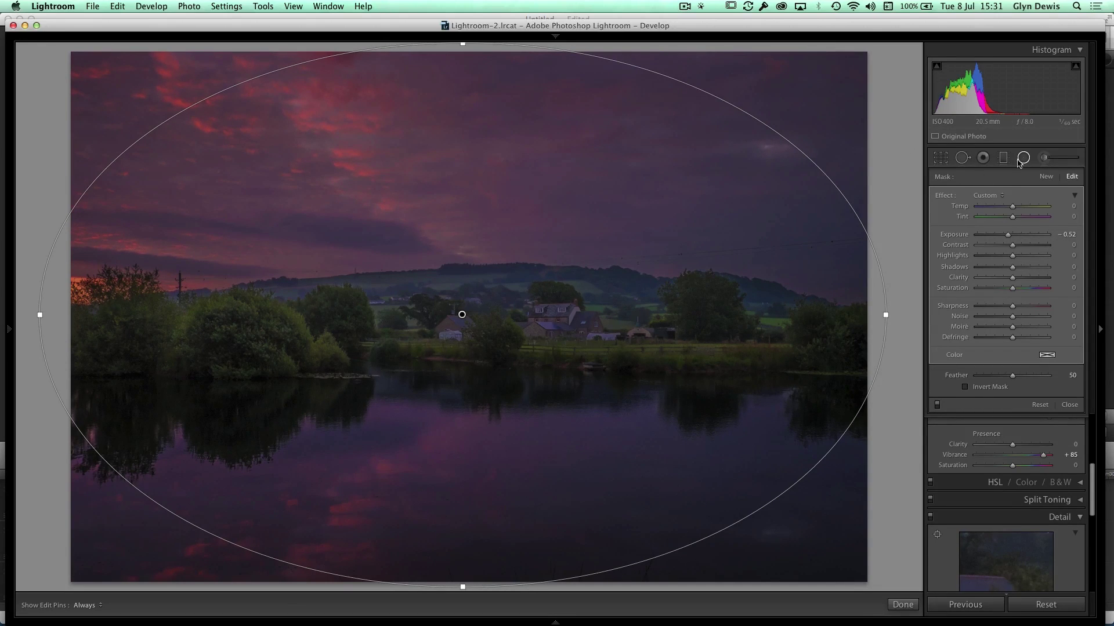
click(1018, 162)
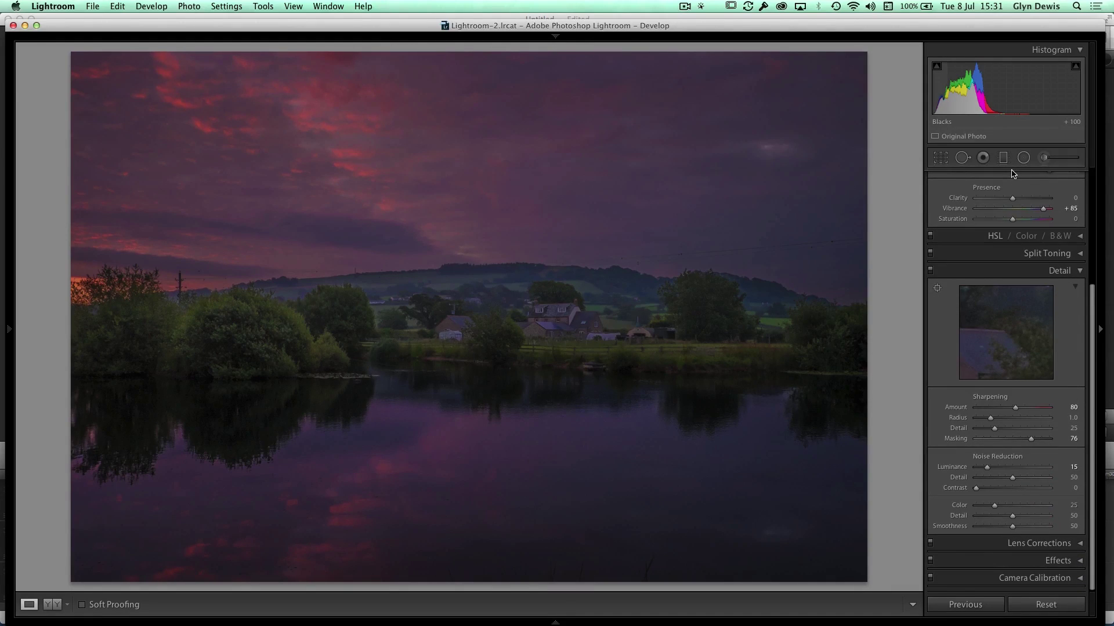
key(backslash)
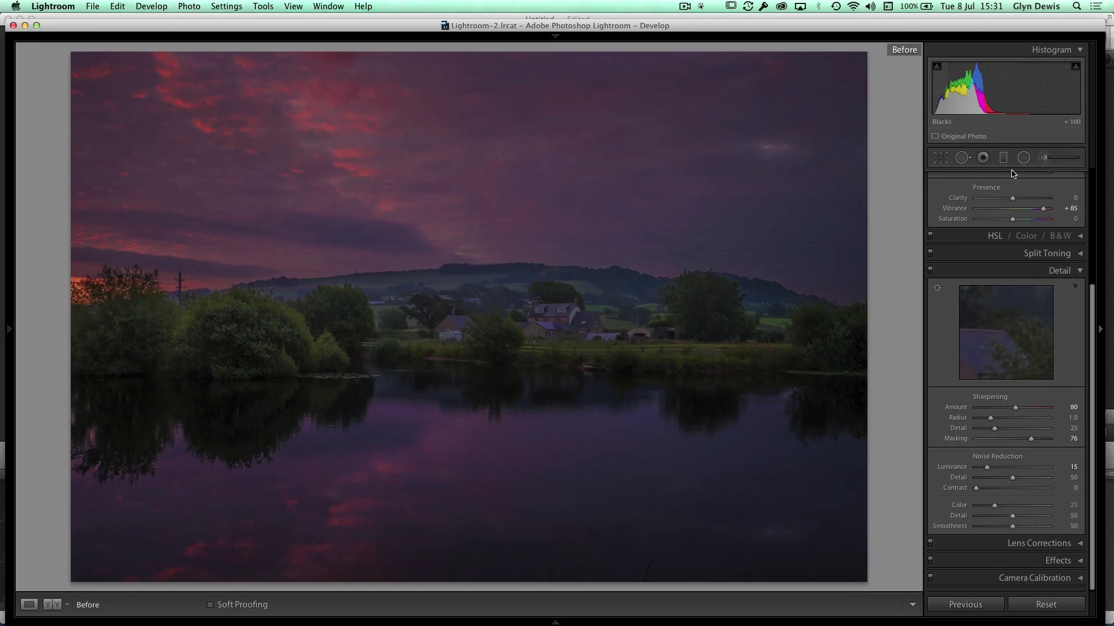
key(backslash)
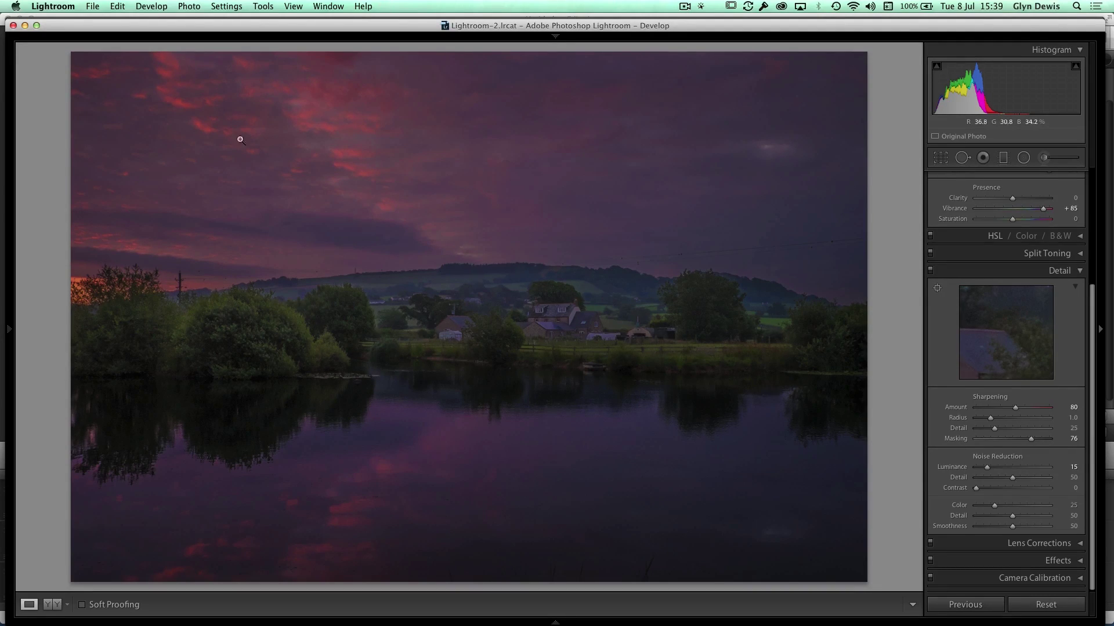
Send the lakeside photo to Photoshop through Photo > Edit In > Open as Smart Object in Photoshop.
click(191, 7)
mouse_move(204, 67)
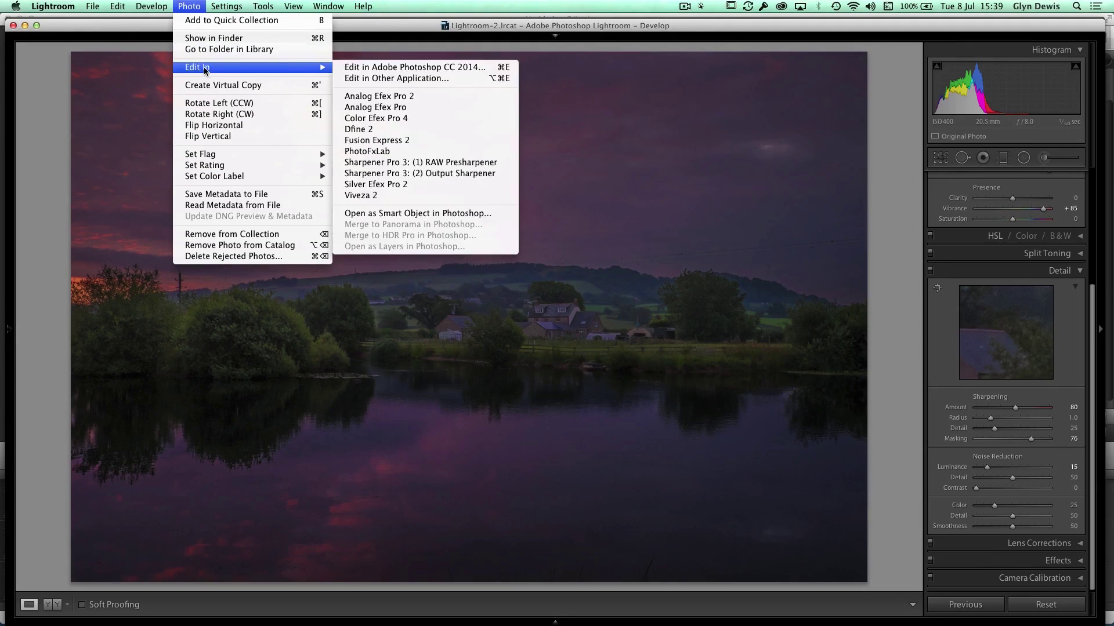
click(453, 218)
click(420, 216)
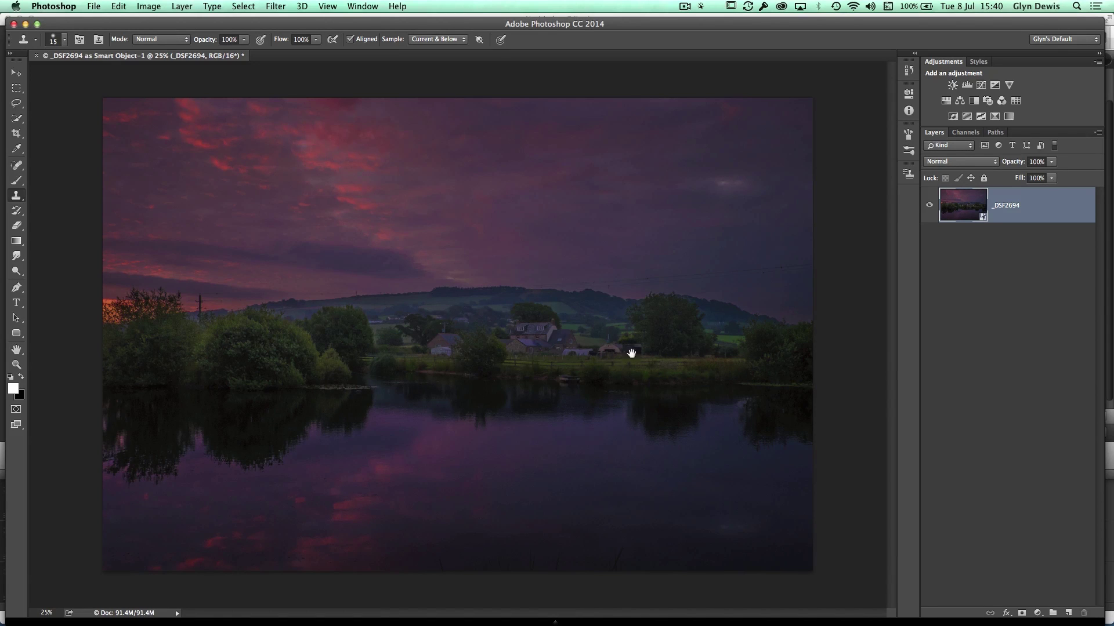
Add a new empty layer above _DSF2694 and name it 'Wires'.
scroll(741, 319, up, 5)
drag(707, 330, 638, 313)
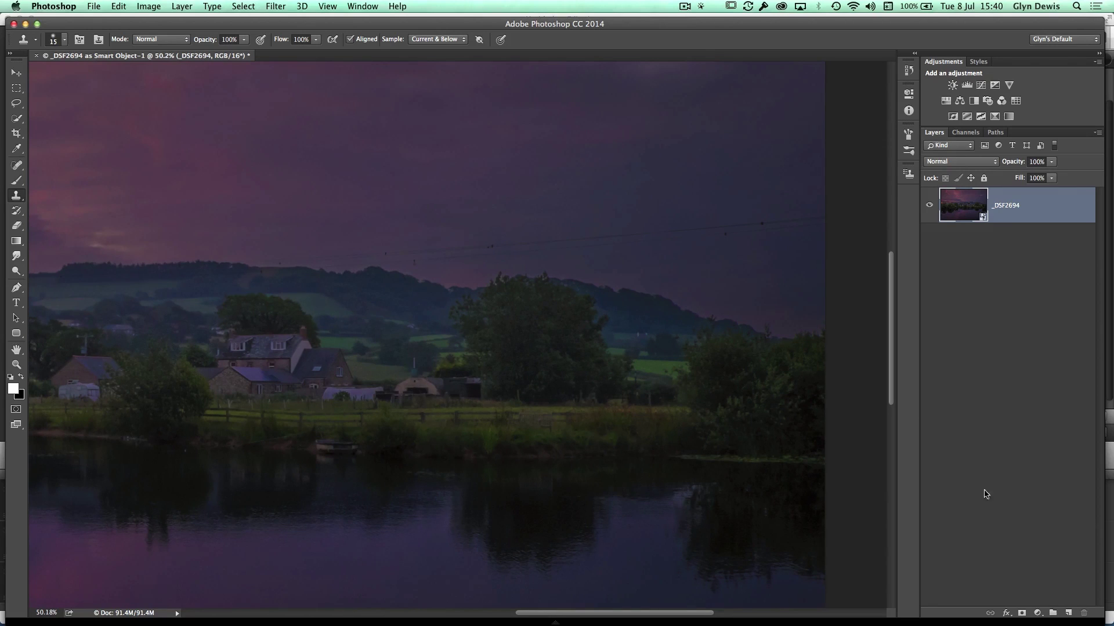
click(1068, 613)
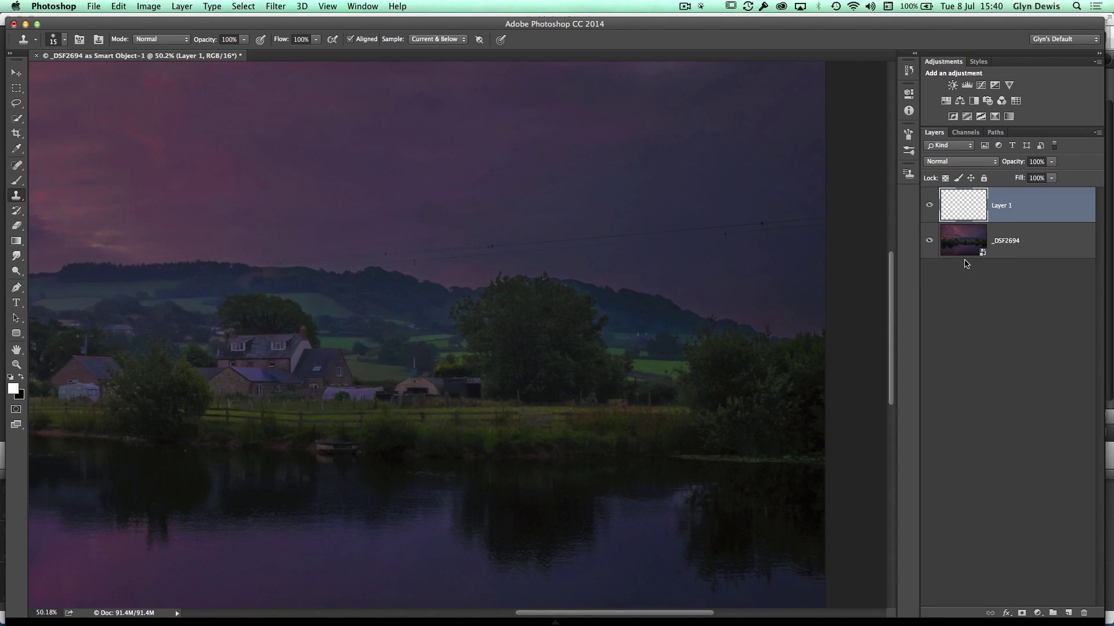
double_click(1000, 208)
text(Wires)
key(Return)
With the Spot Healing Brush, heal the power wire's sections nearest the right edge.
key(j)
drag(22, 169, 77, 167)
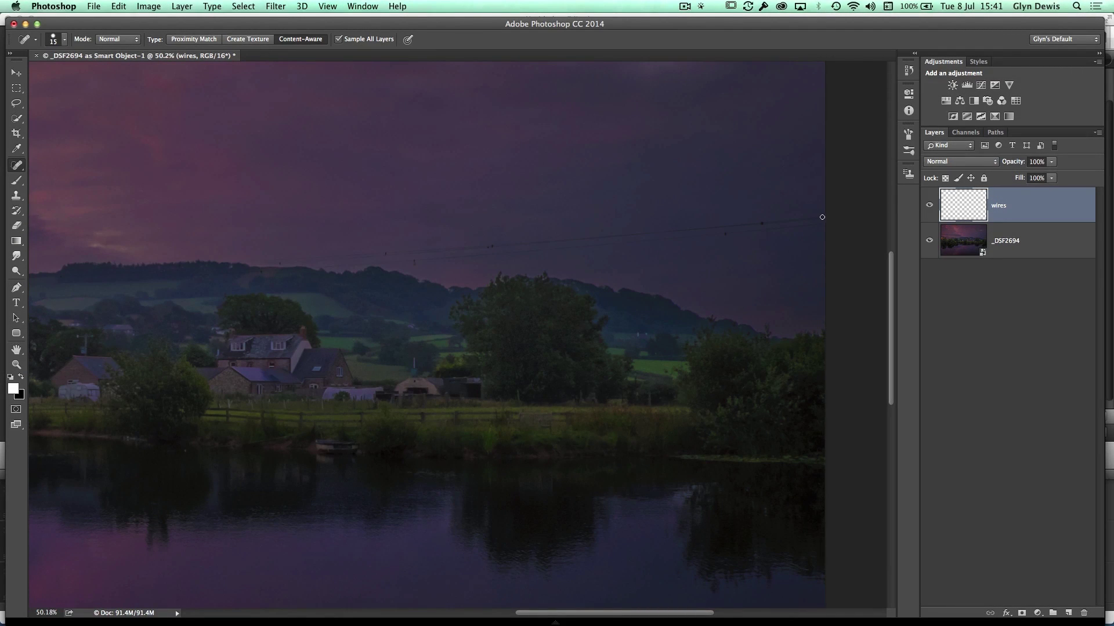
drag(822, 217, 765, 220)
drag(810, 221, 659, 230)
drag(733, 230, 696, 236)
drag(826, 221, 772, 225)
Heal the rest of the wire leftward, then the upper and lower wires close up.
mouse_move(701, 235)
mouse_down()
mouse_move(604, 234)
mouse_move(397, 262)
mouse_up()
drag(515, 258, 503, 259)
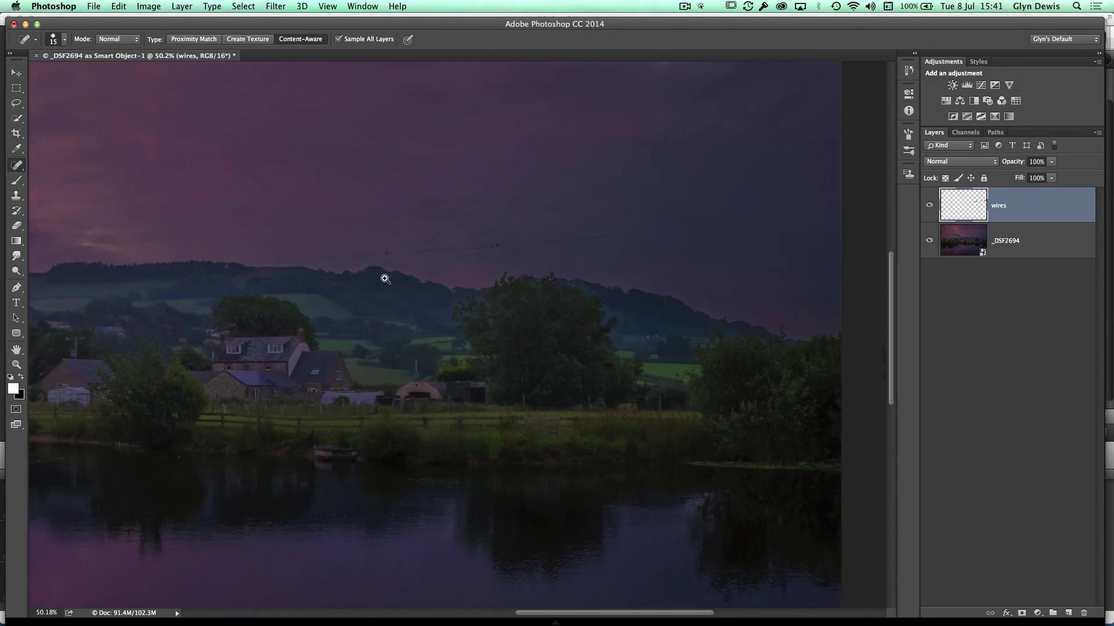
scroll(372, 269, up, 5)
drag(448, 344, 377, 319)
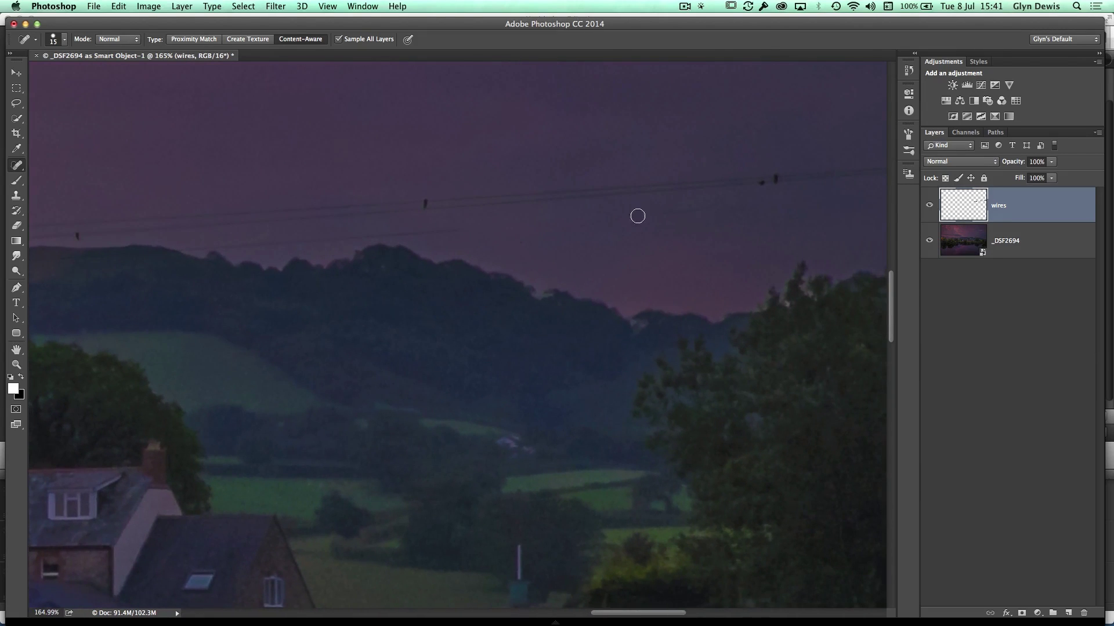
drag(638, 214, 724, 213)
drag(464, 230, 299, 239)
Undo the lower-wire heal, clone sky over the hill-top wire, and zoom out to the whole scene.
key(super+z)
key(s)
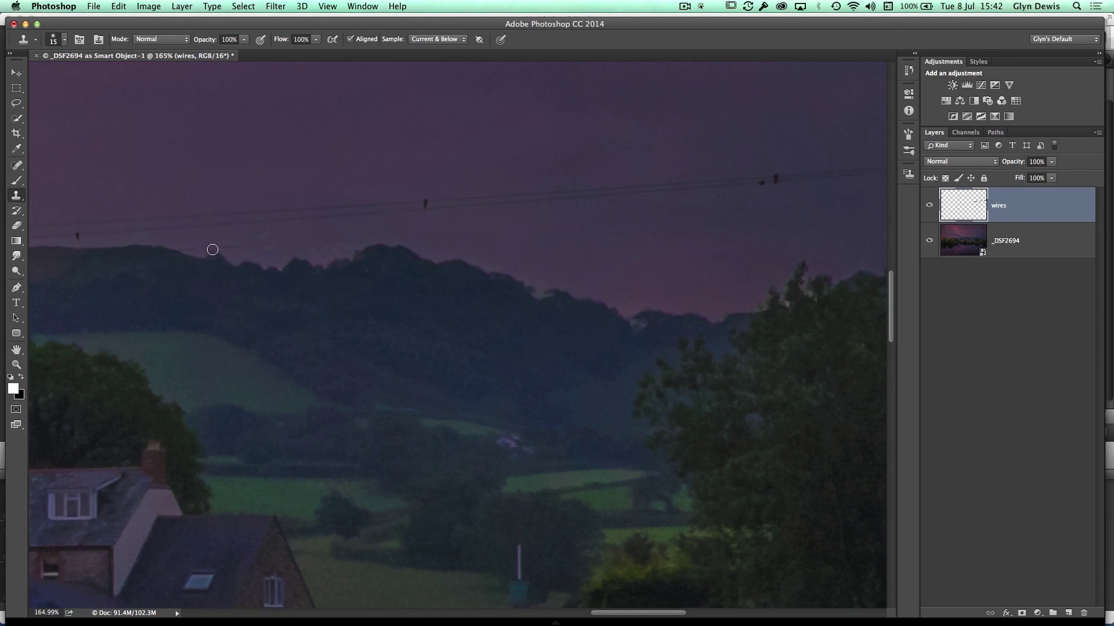
mouse_move(211, 251)
mouse_down()
mouse_move(232, 247)
mouse_move(204, 247)
mouse_up()
drag(578, 368, 530, 366)
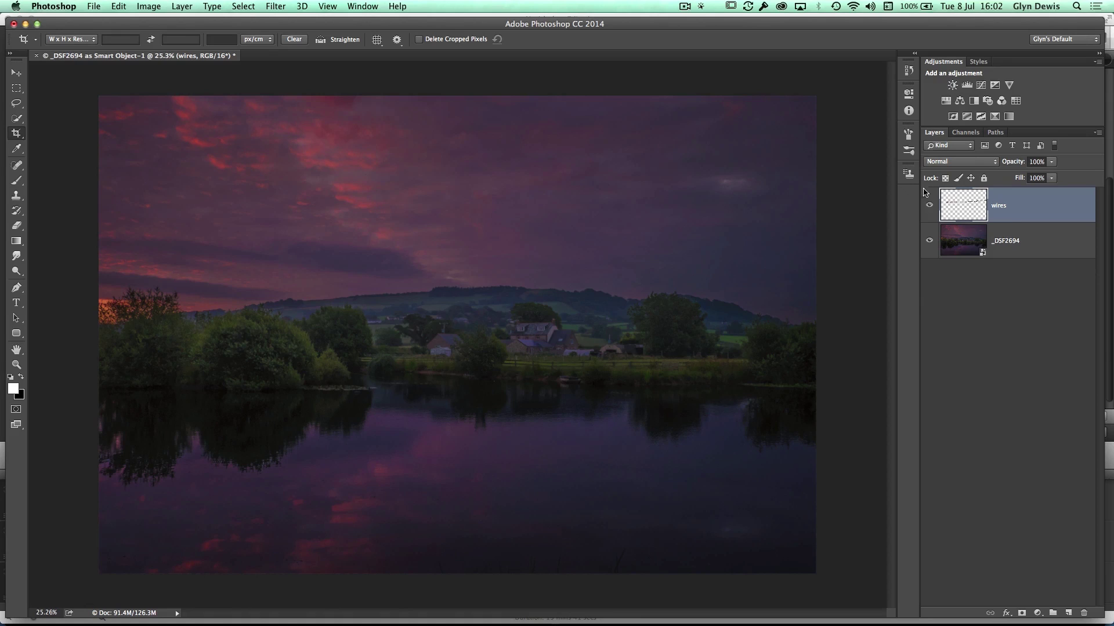
Toggle the wires layer's visibility repeatedly to compare the image with and without the retouch.
click(929, 207)
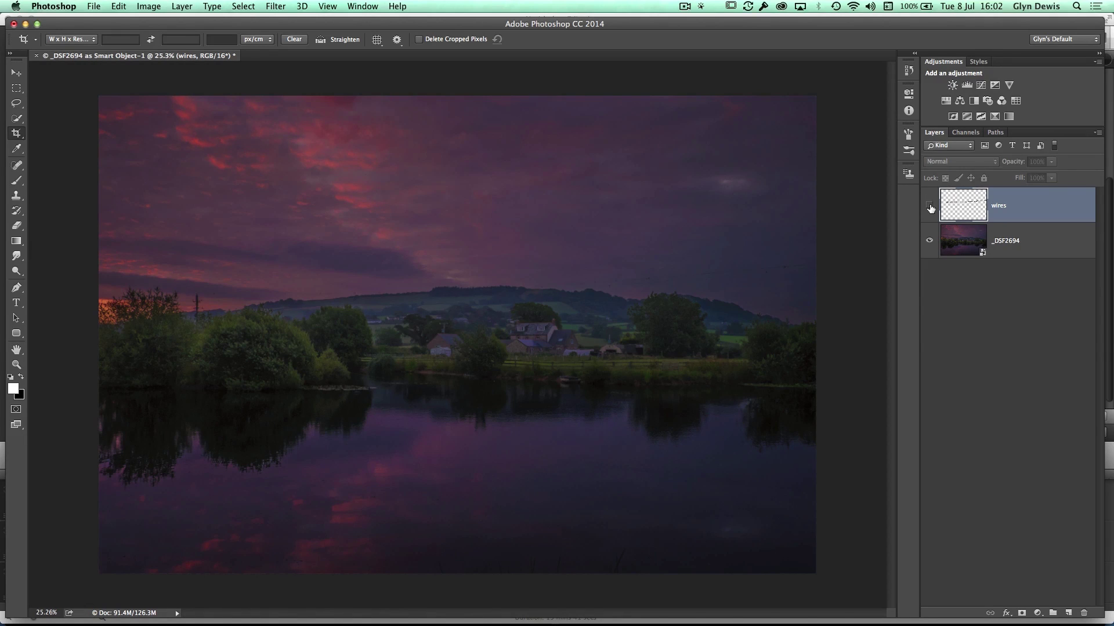
click(930, 208)
click(931, 208)
click(931, 208)
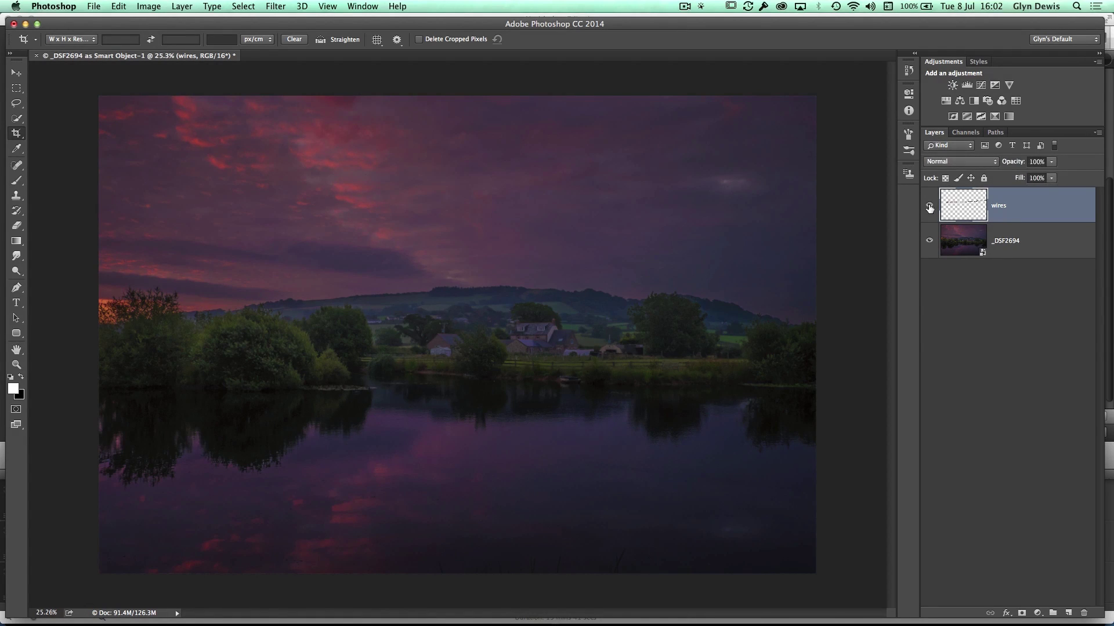
click(929, 208)
click(930, 208)
click(930, 208)
click(930, 208)
click(929, 207)
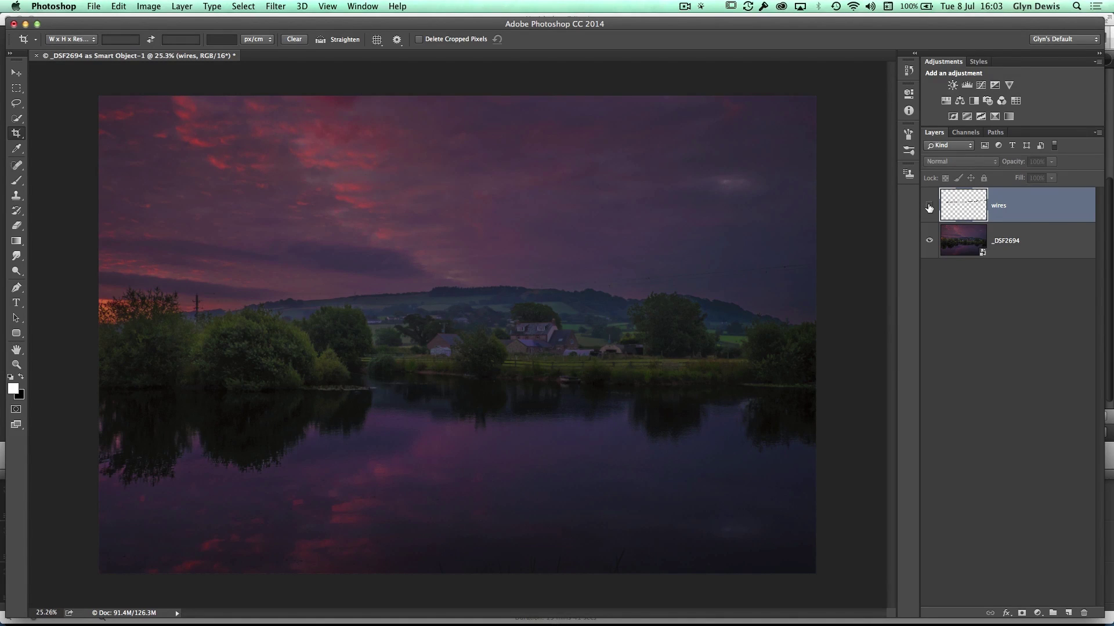
click(928, 204)
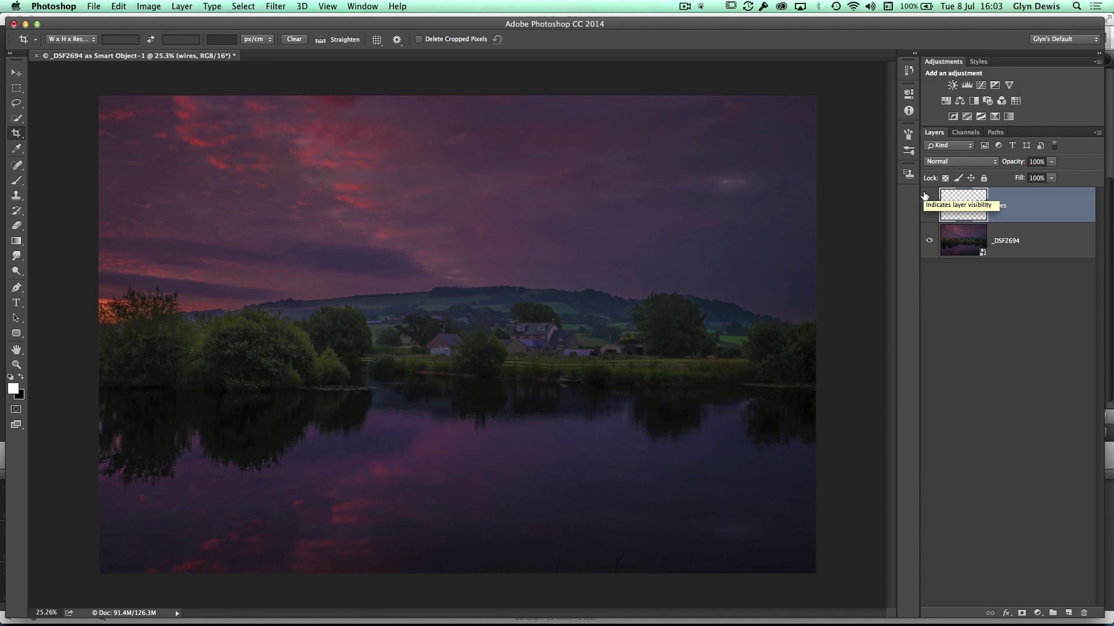
Save the retouched image as _DSF2694-Edit-3.tif and return to Lightroom.
click(94, 6)
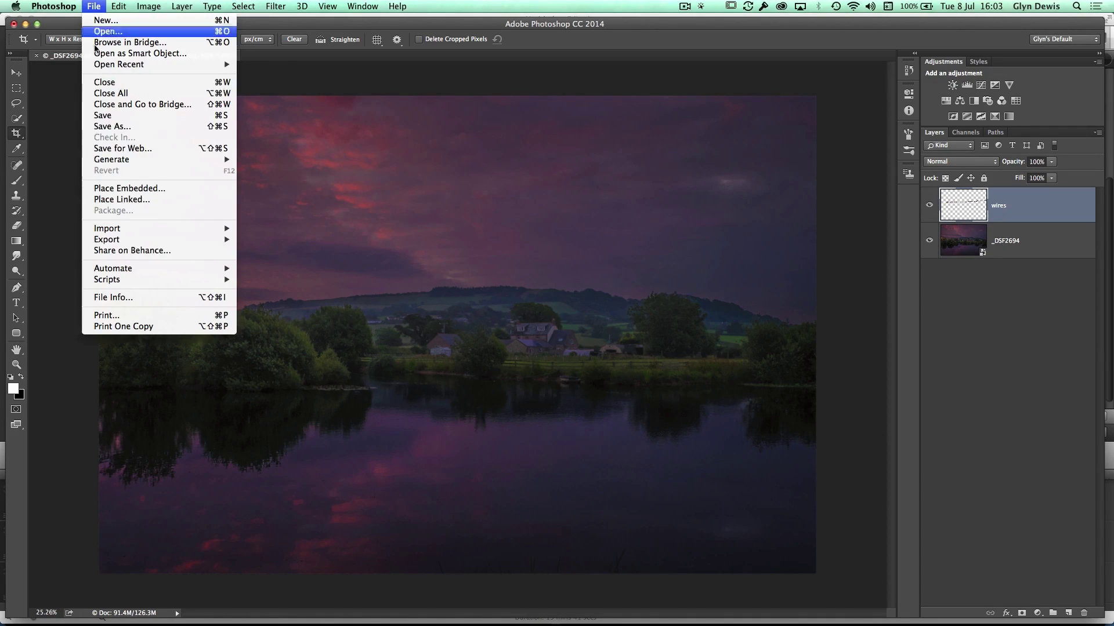
click(107, 117)
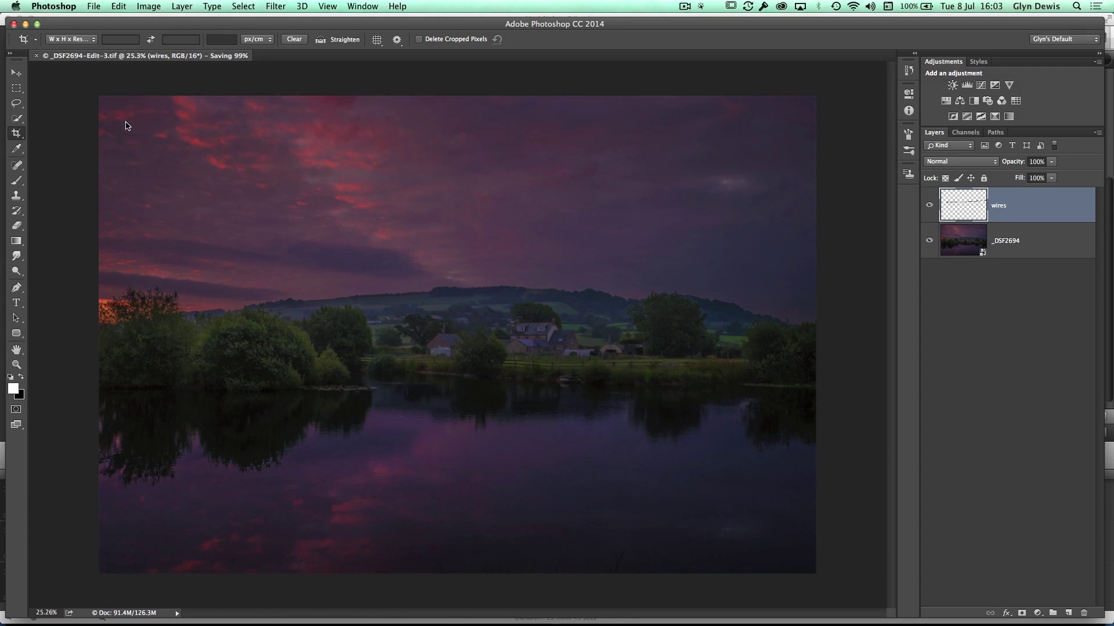
key(super+Tab)
key(super+Tab)
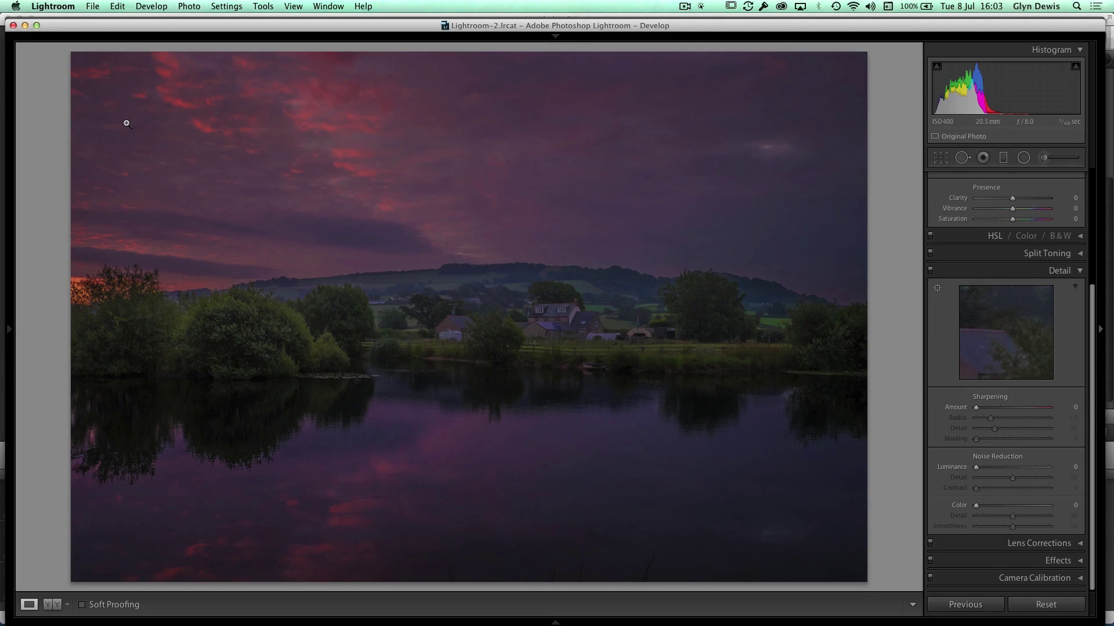
Crop a strip off the bottom of the lake with Crop & Straighten for a wider frame.
key(r)
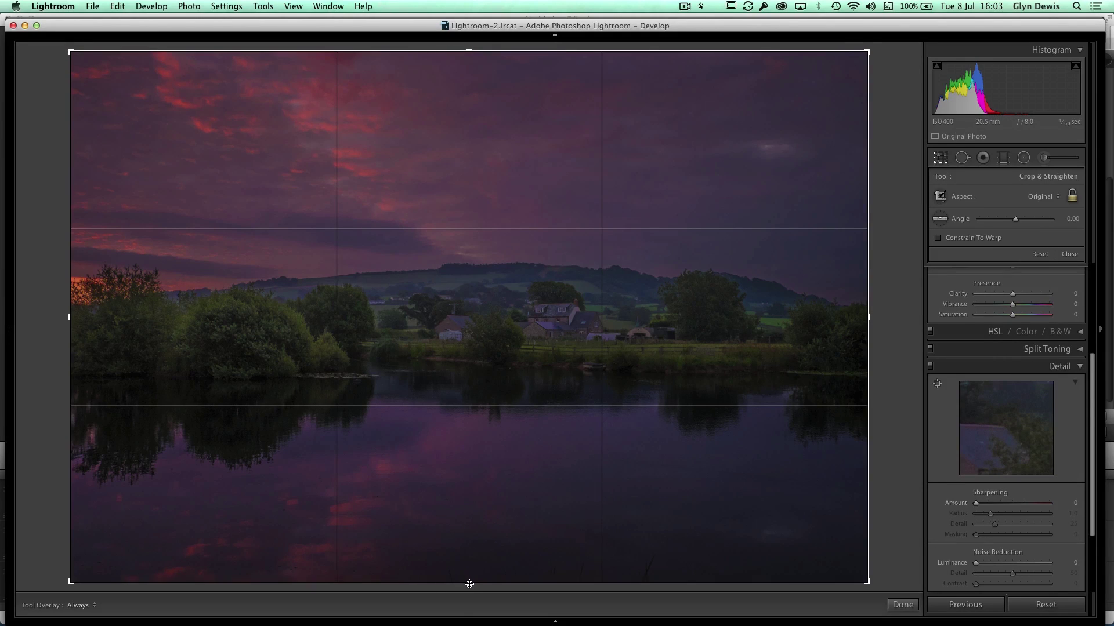
drag(469, 582, 468, 540)
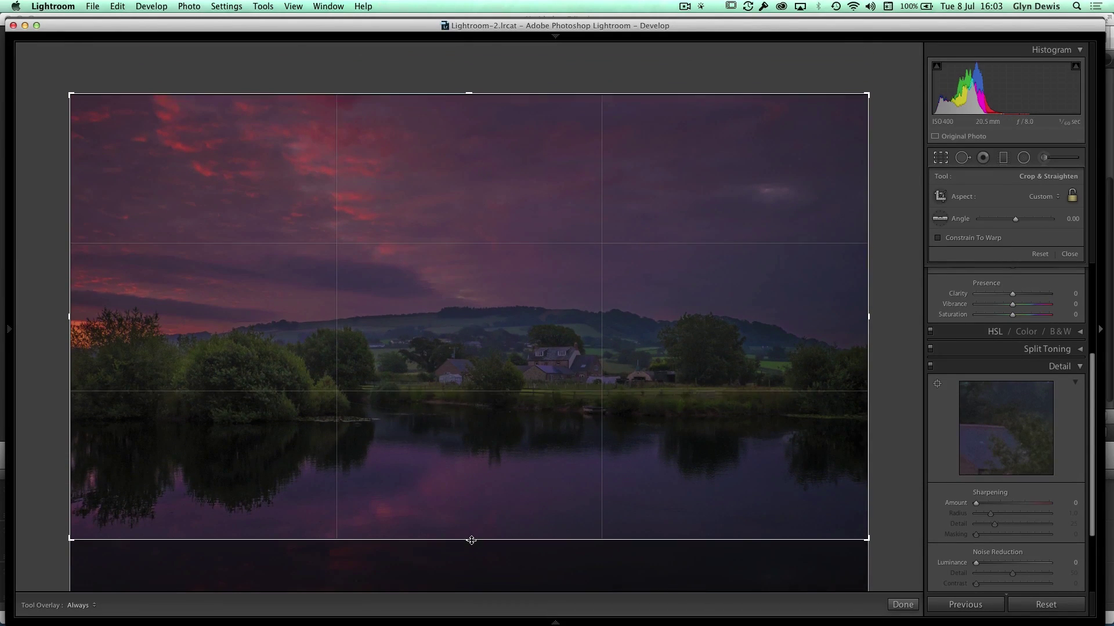
key(Return)
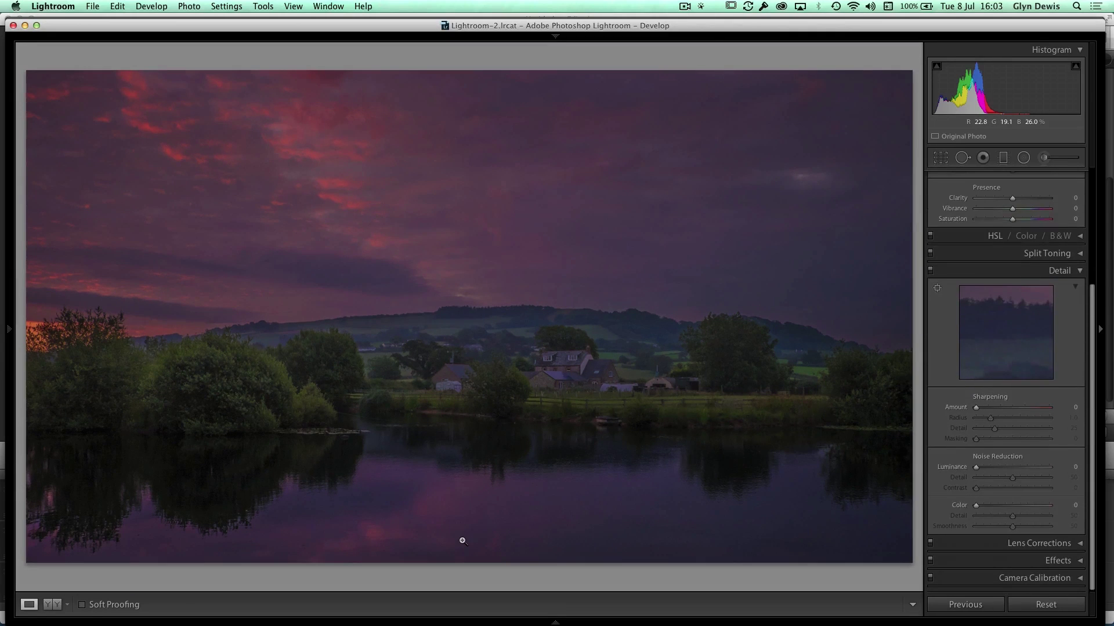